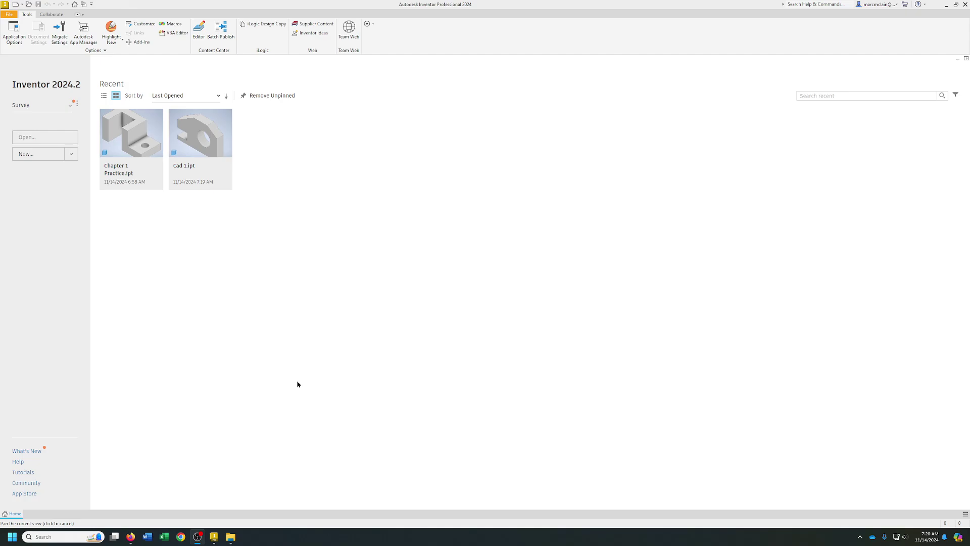
# - Create a new part file from the English Standard (in).ipt template
pyautogui.click(7, 14)
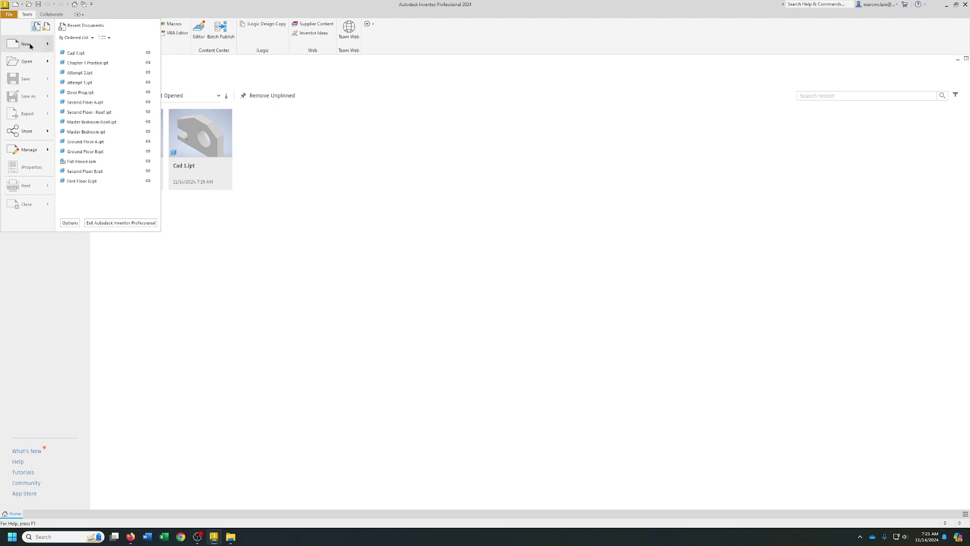
pyautogui.moveTo(52, 51)
pyautogui.click(80, 44)
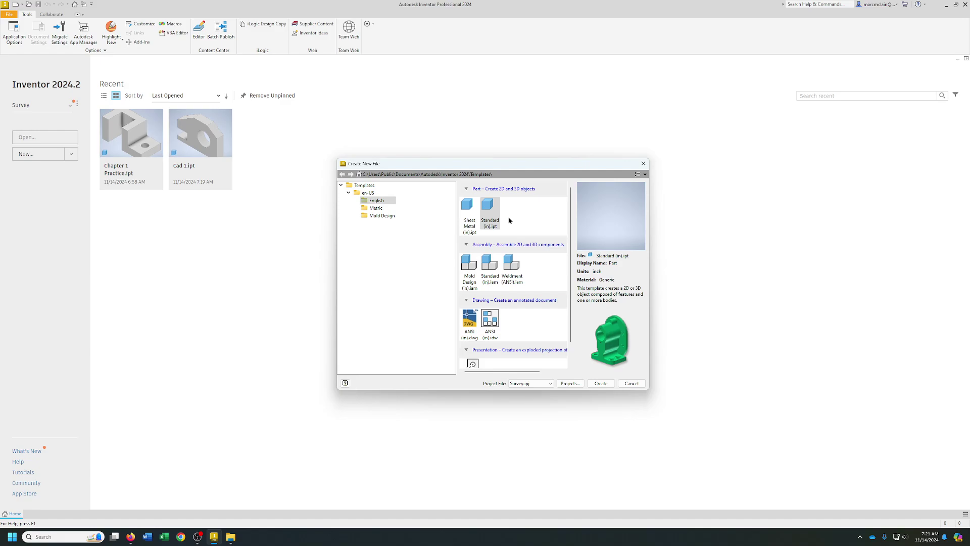
pyautogui.click(488, 211)
pyautogui.click(601, 384)
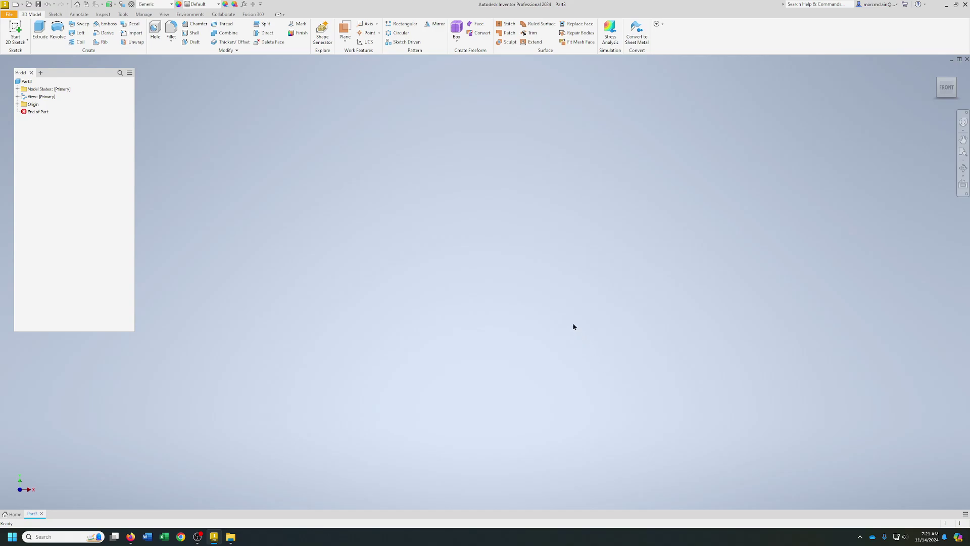
# - Start a 2D sketch on the front-facing XY origin plane
pyautogui.click(22, 31)
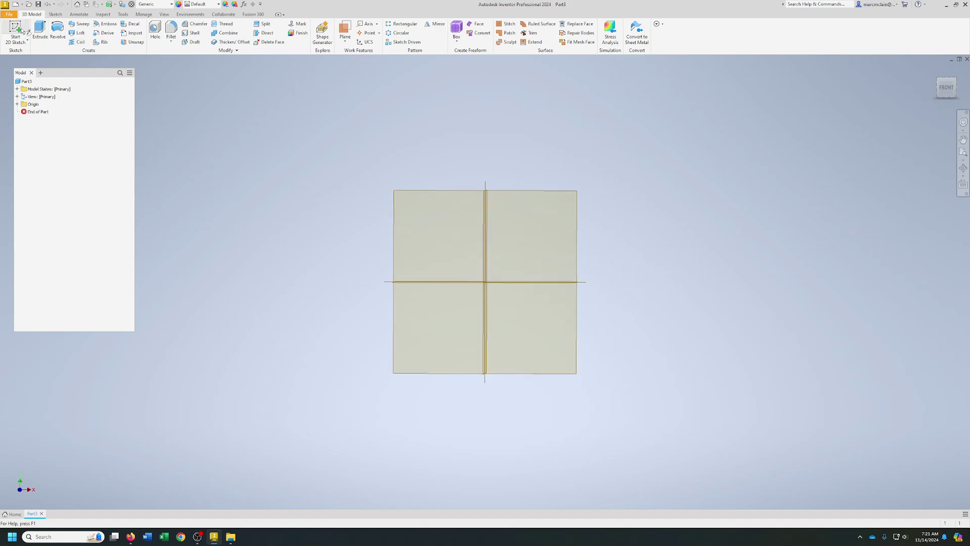
pyautogui.click(425, 154)
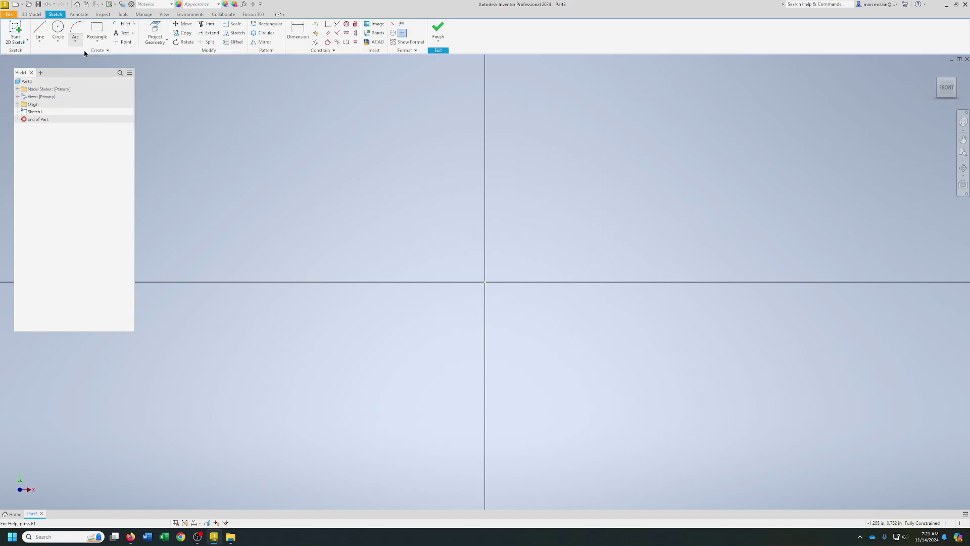
pyautogui.moveTo(492, 251); pyautogui.dragTo(423, 279, button='middle')
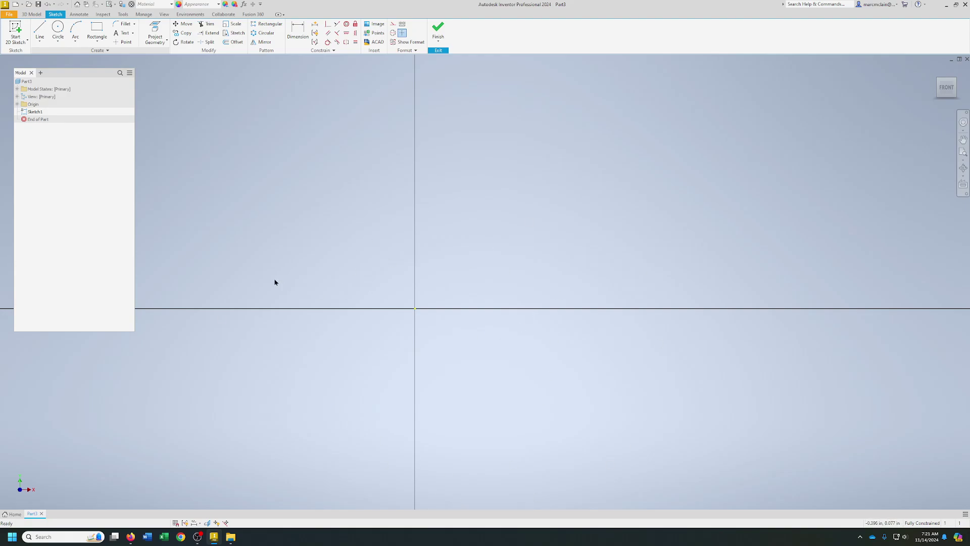
# - Draw connected lines from the origin: about 2.54 in horizontally right, 1.29 in vertically up, and 0.99 in horizontally right
pyautogui.click(39, 29)
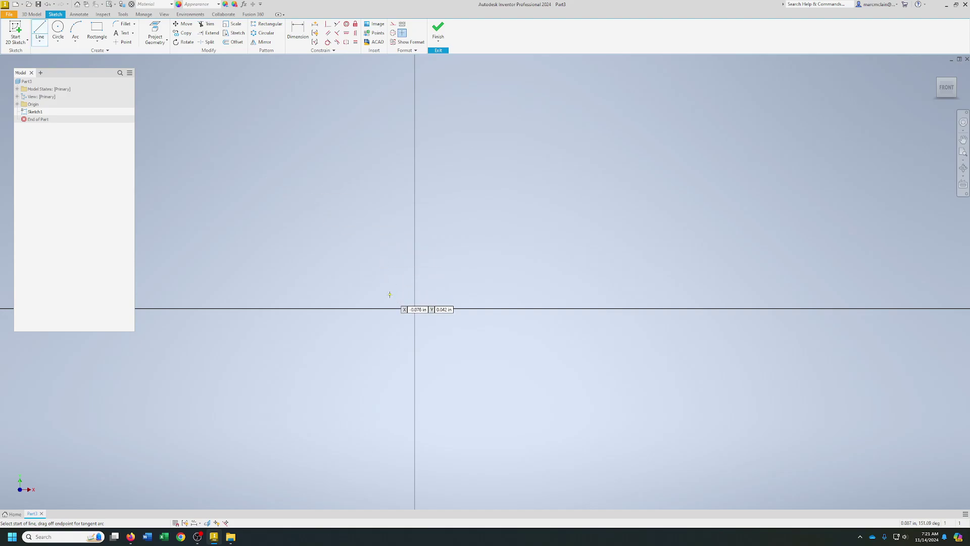
pyautogui.scroll(-5, 390, 295)
pyautogui.scroll(10, 390, 294)
pyautogui.scroll(-8, 390, 294)
pyautogui.scroll(-2, 389, 294)
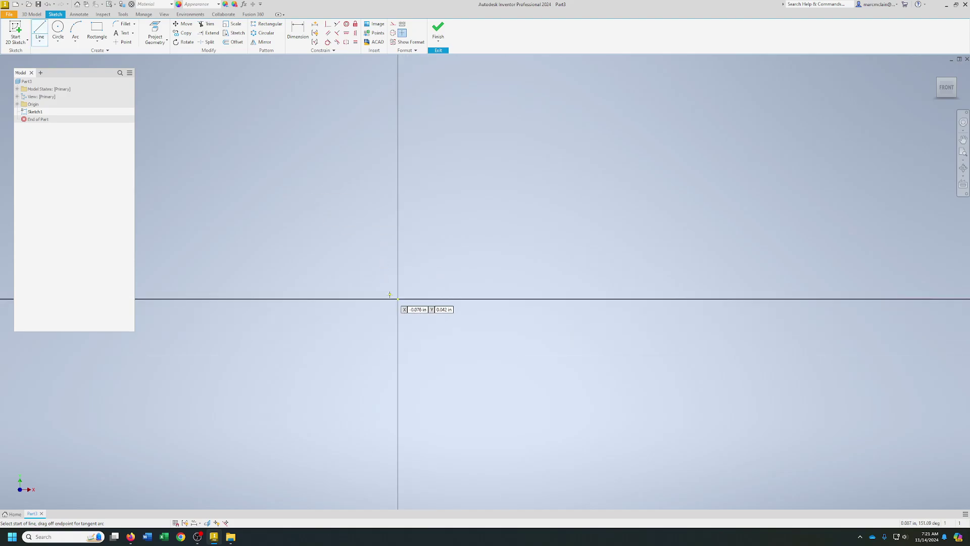
pyautogui.click(397, 299)
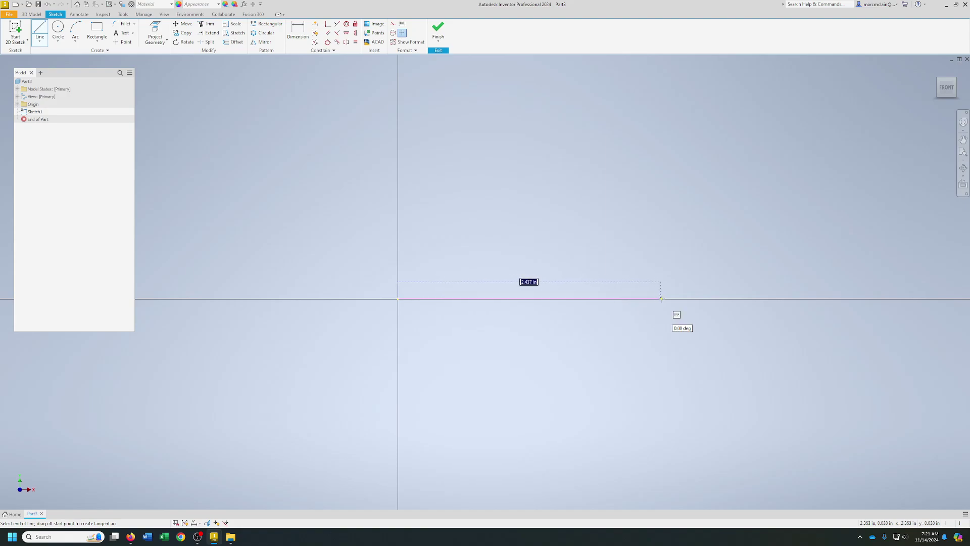
pyautogui.click(671, 298)
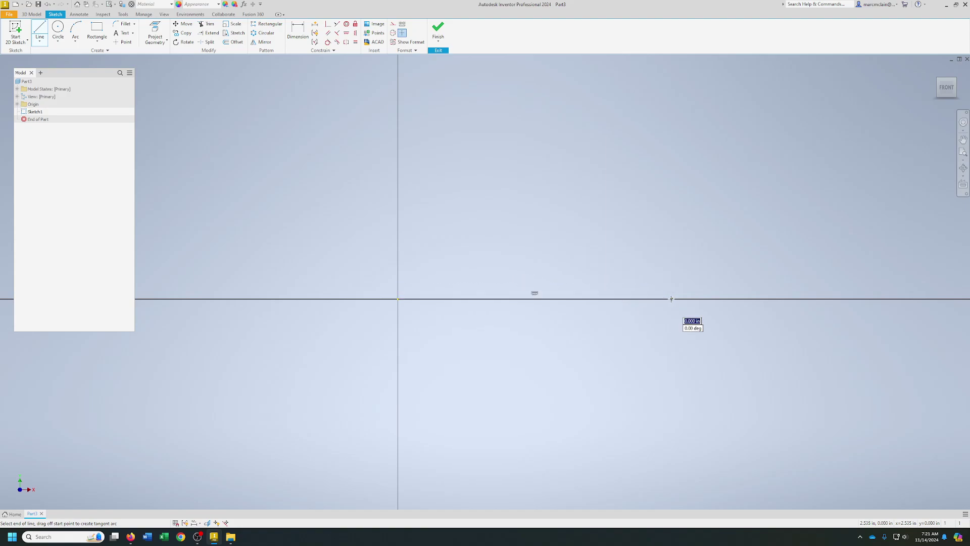
pyautogui.click(672, 158)
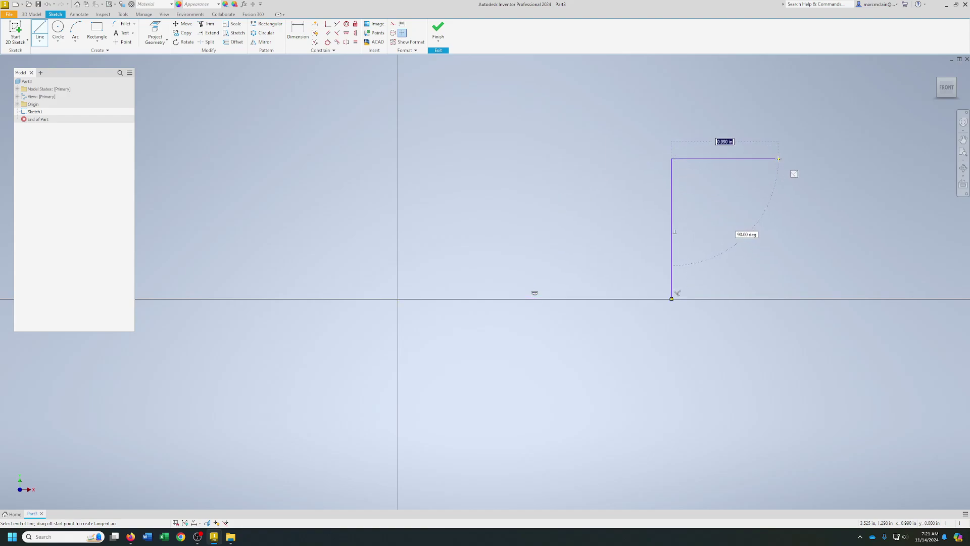
pyautogui.moveTo(791, 173)
pyautogui.mouseDown(button='middle')
pyautogui.moveTo(769, 223)
pyautogui.moveTo(744, 394)
pyautogui.mouseUp(button='middle')
pyautogui.click(746, 378)
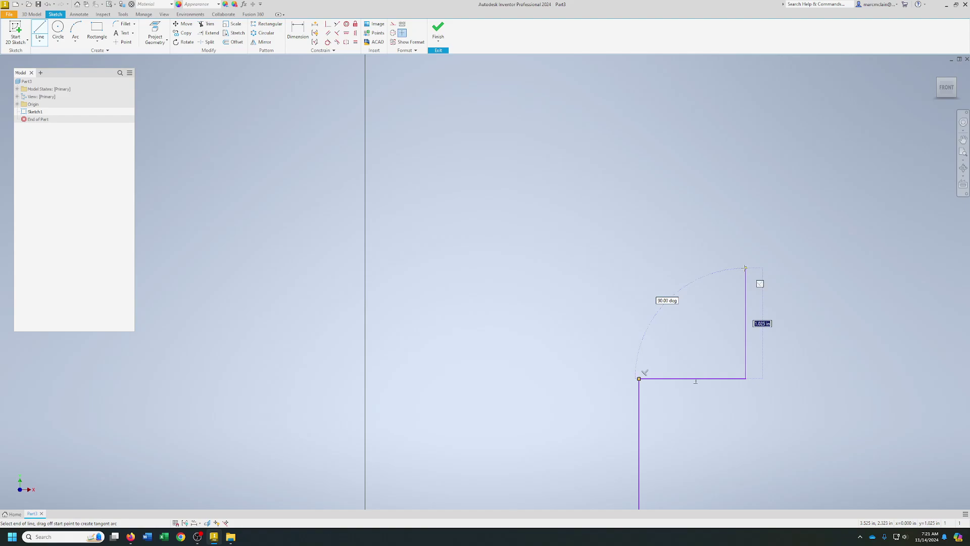
# - Continue about 1.03 in upward, slope up-left to the top edge, run about 2.79 in left to the vertical axis, and close at the origin
pyautogui.click(745, 267)
pyautogui.click(666, 199)
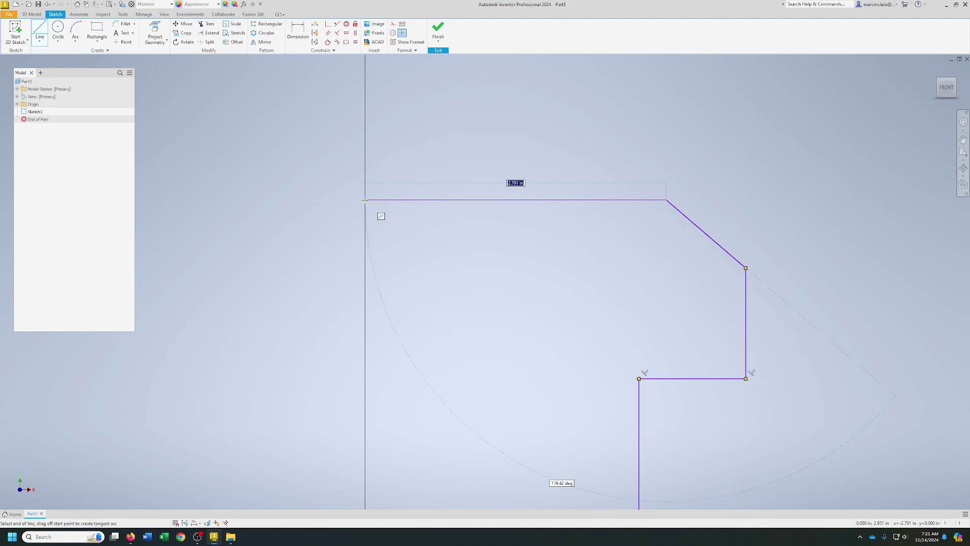
pyautogui.click(365, 200)
pyautogui.moveTo(411, 503); pyautogui.dragTo(459, 308, button='middle')
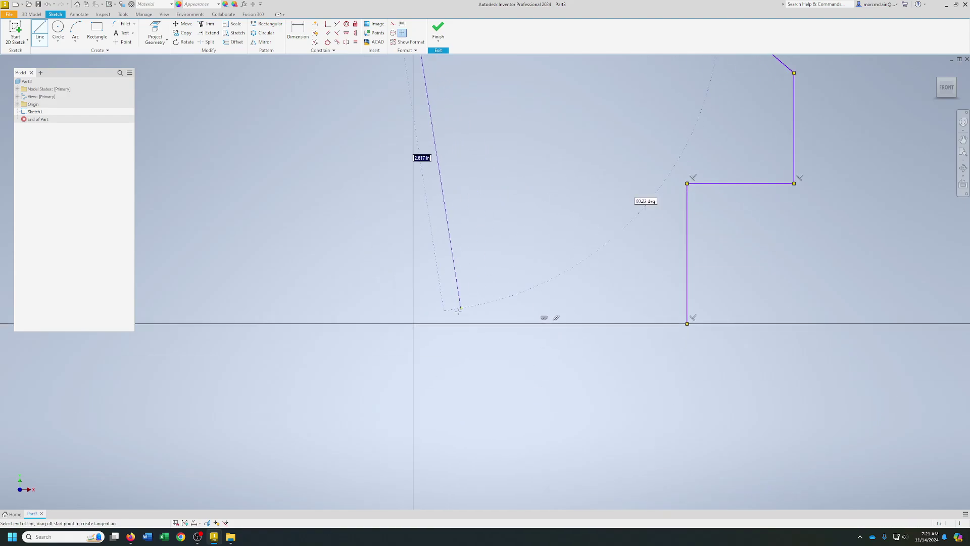
pyautogui.click(413, 323)
pyautogui.rightClick(414, 323)
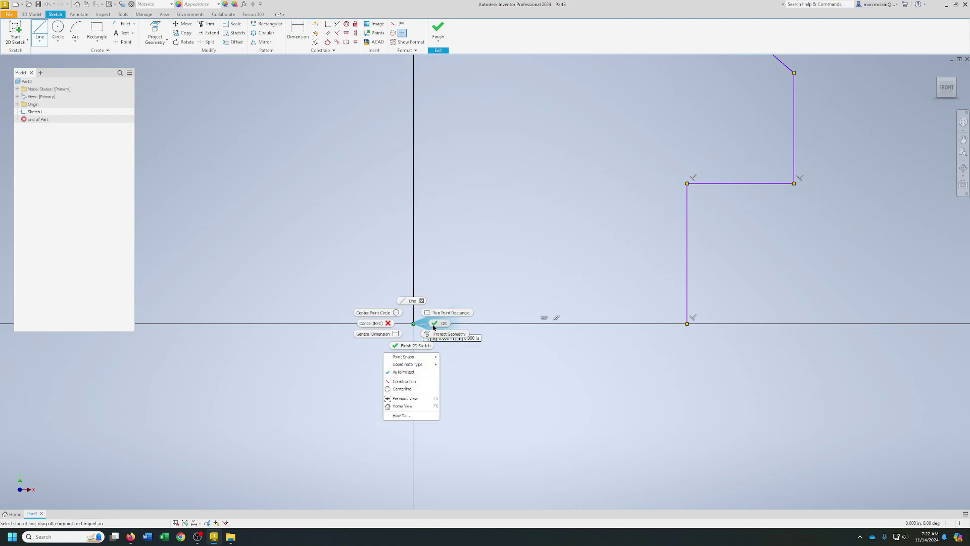
pyautogui.click(444, 328)
pyautogui.scroll(-3, 460, 322)
pyautogui.moveTo(468, 313); pyautogui.dragTo(436, 323, button='middle')
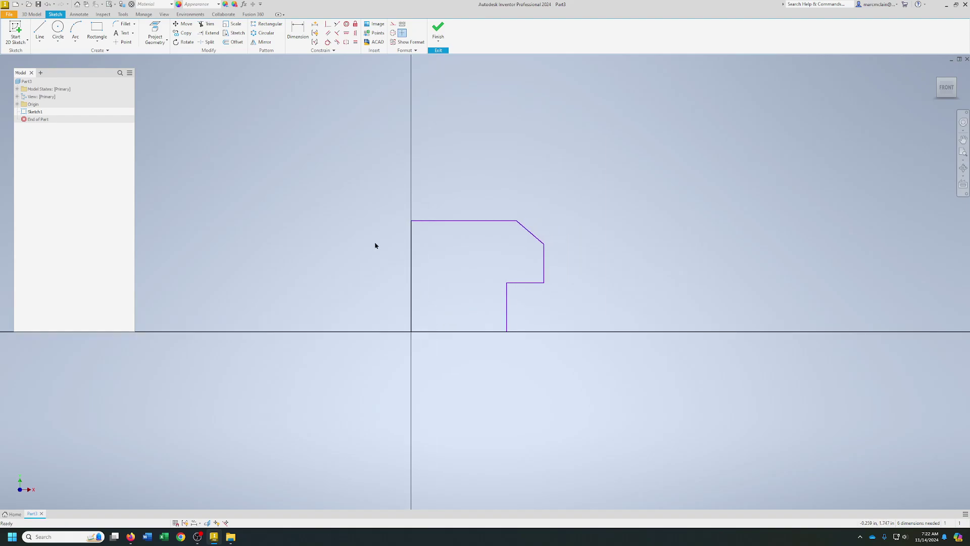
# - Draw two circles inside the profile, one near the lower-left corner and a larger one up and to its right near the top edge
pyautogui.click(62, 29)
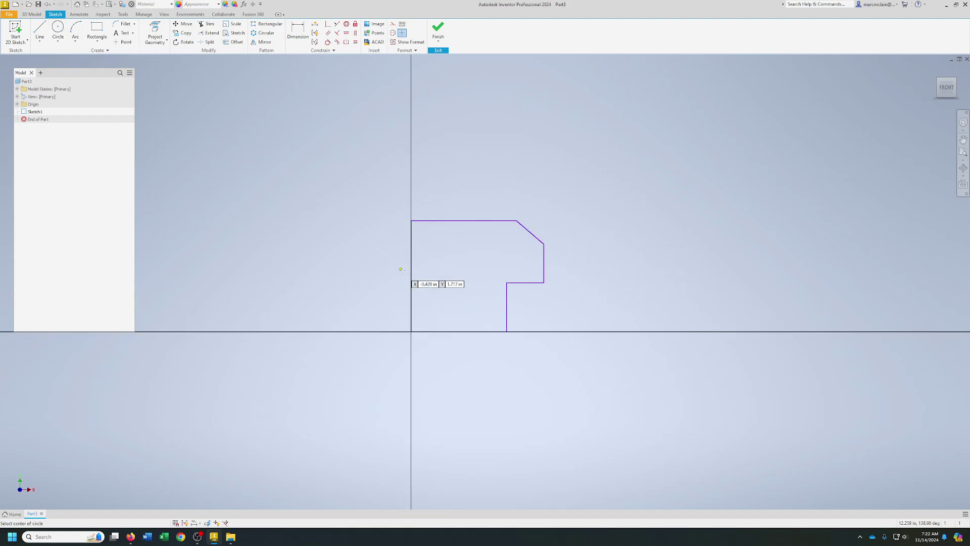
pyautogui.click(440, 296)
pyautogui.click(487, 238)
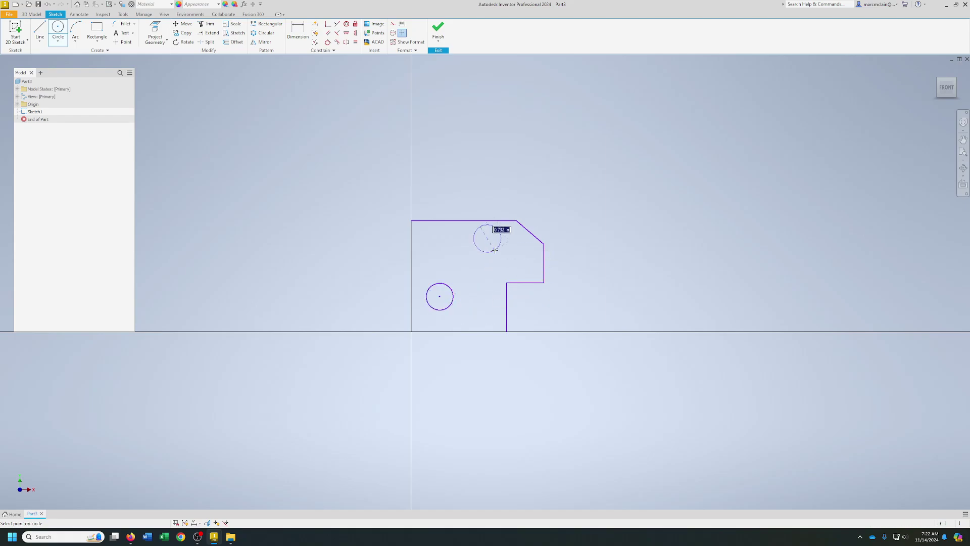
pyautogui.click(500, 250)
pyautogui.scroll(-3, 487, 296)
pyautogui.scroll(4, 482, 286)
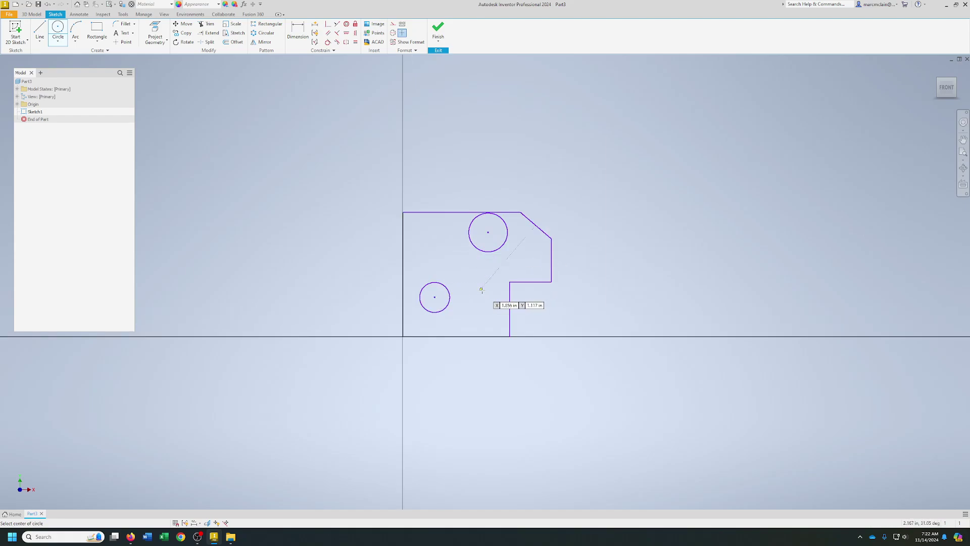
# - Dimension the profile's left vertical edge to 6.5 in
pyautogui.click(297, 31)
pyautogui.click(402, 248)
pyautogui.click(347, 256)
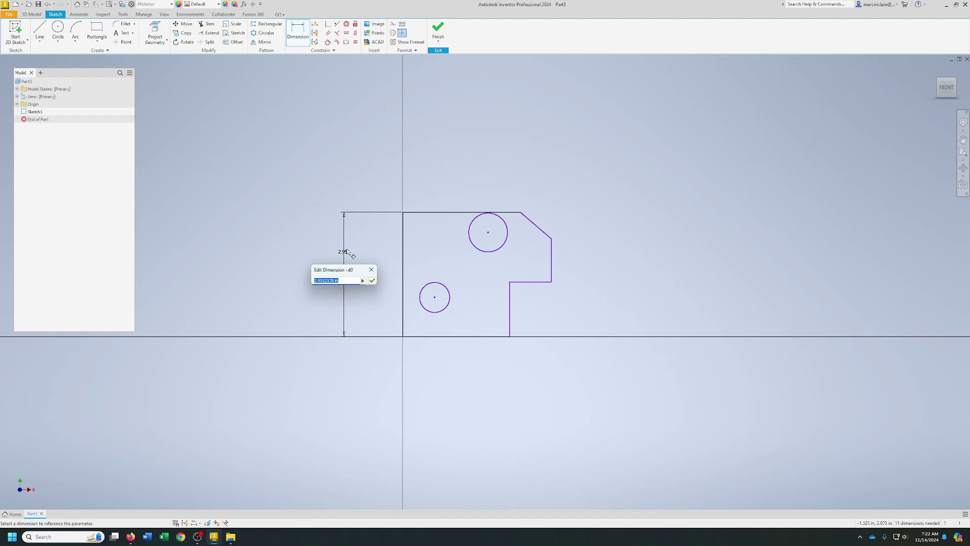
pyautogui.write('6.5')
pyautogui.press('Return')
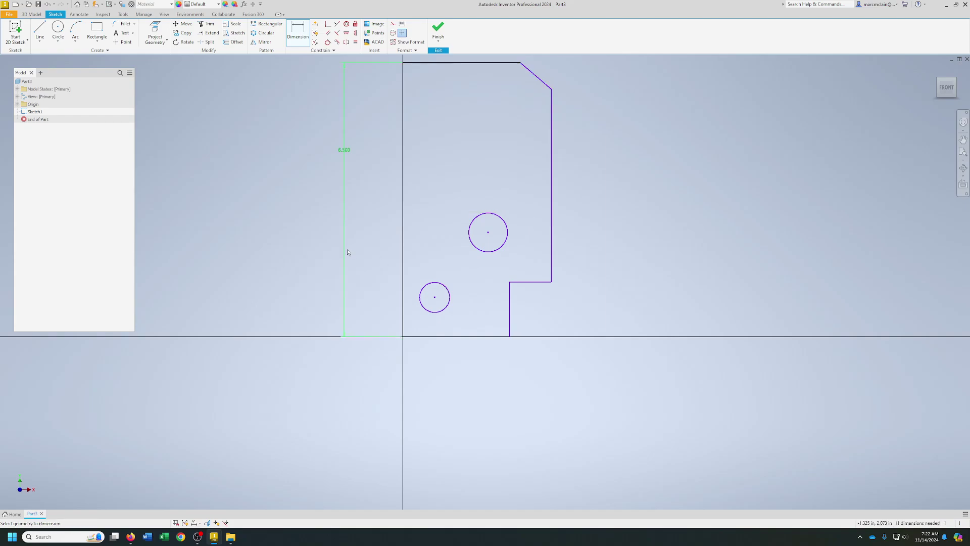
# - Dimension the overall width between the left and right vertical edges to 8 in
pyautogui.click(402, 291)
pyautogui.click(552, 275)
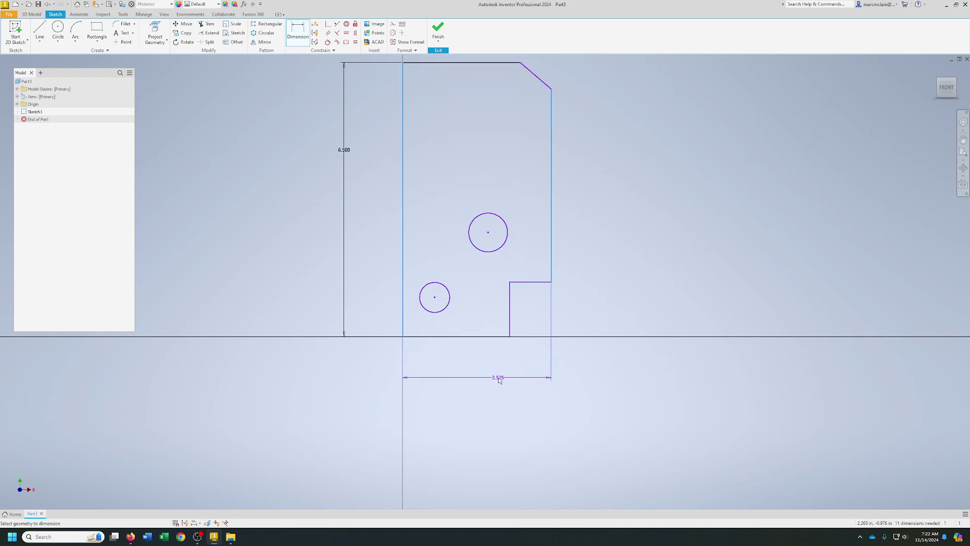
pyautogui.click(499, 380)
pyautogui.write('8')
pyautogui.press('Return')
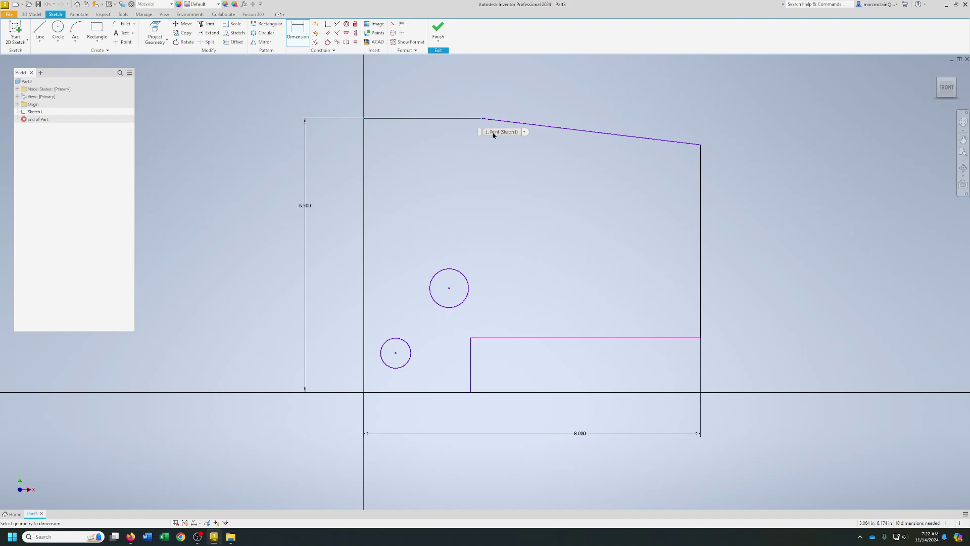
# - Dimension the top horizontal edge of the profile to 6.5 in
pyautogui.click(475, 119)
pyautogui.click(442, 75)
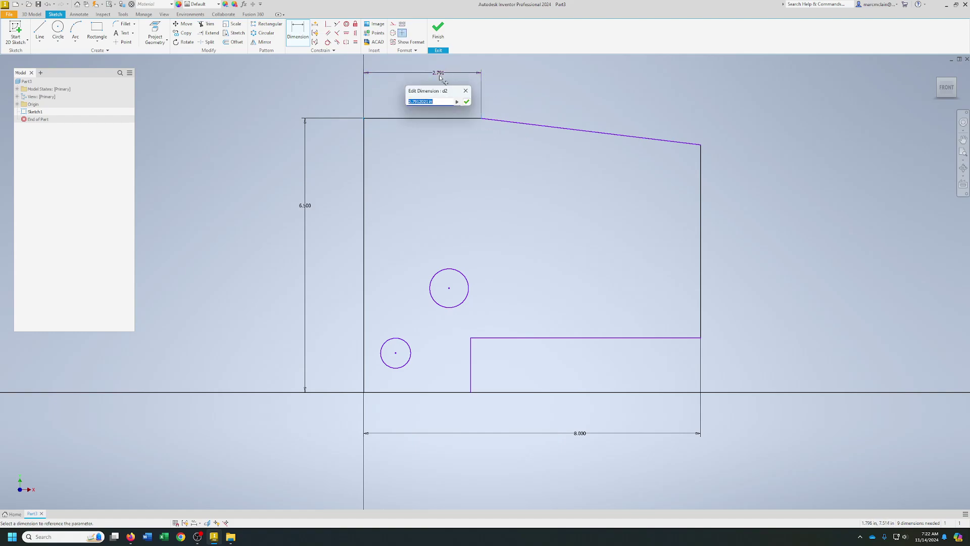
pyautogui.write('5.5')
pyautogui.press('Return')
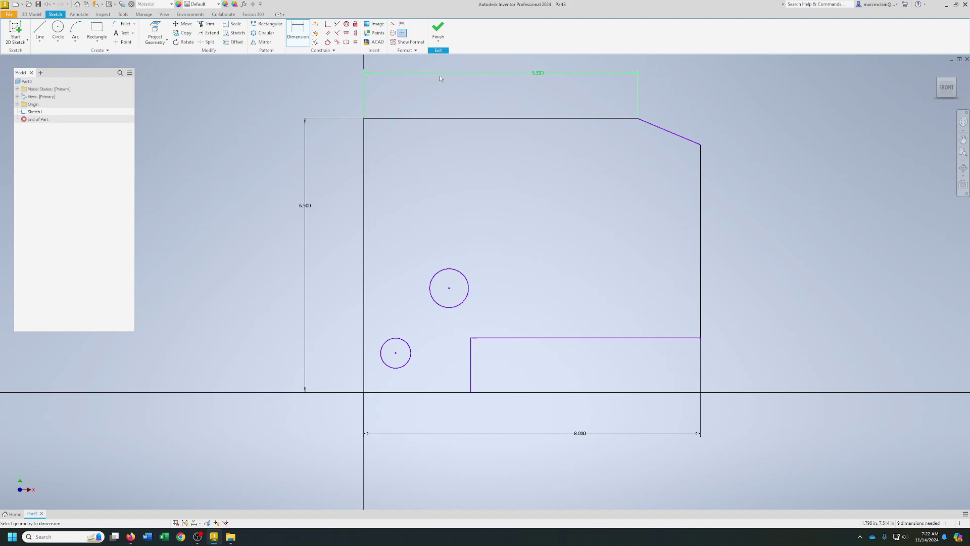
# - Try a length dimension on the right vertical edge and delete it
pyautogui.click(701, 248)
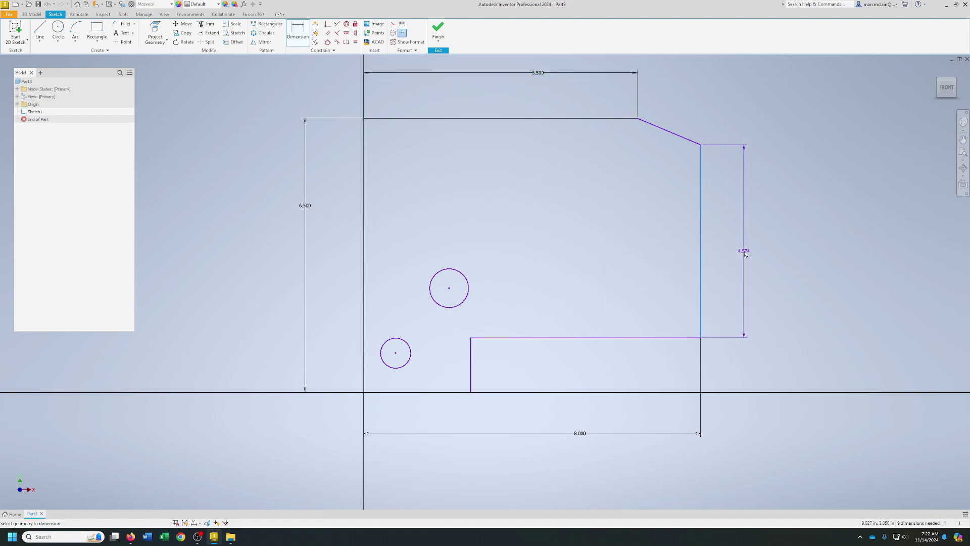
pyautogui.click(745, 254)
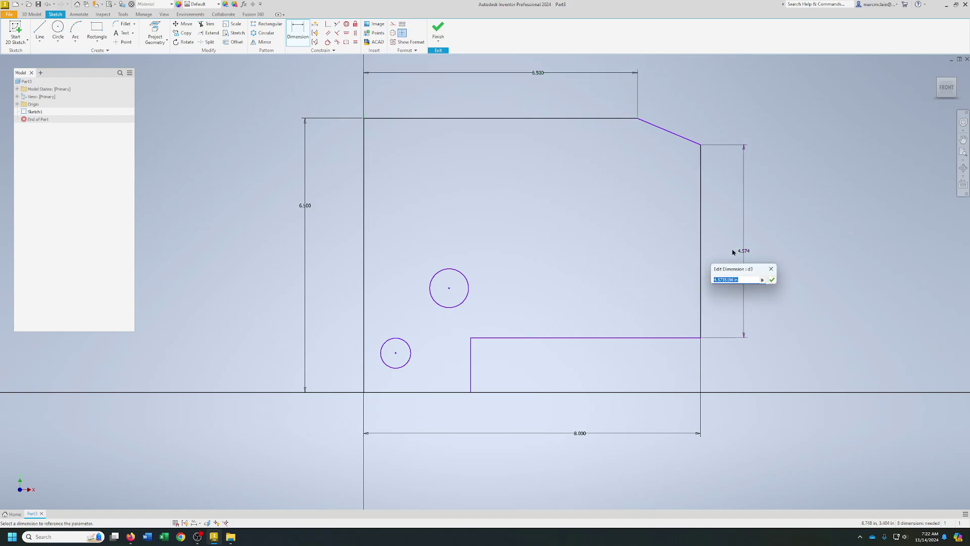
pyautogui.press('Return')
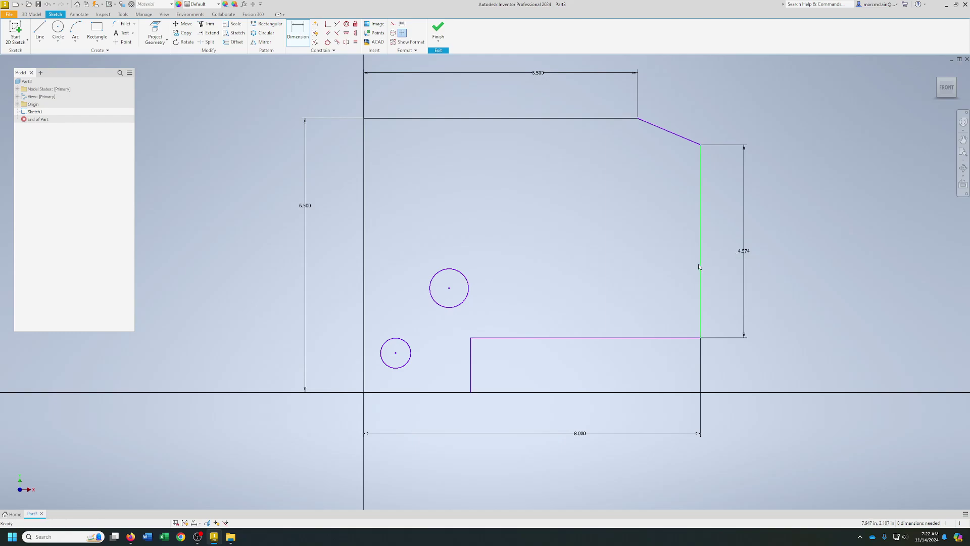
pyautogui.press('Escape')
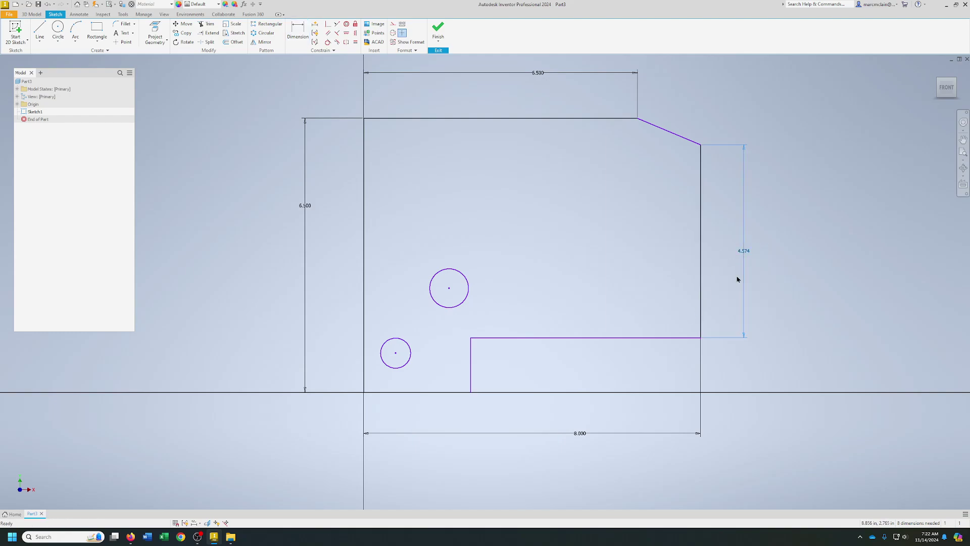
pyautogui.press('Delete')
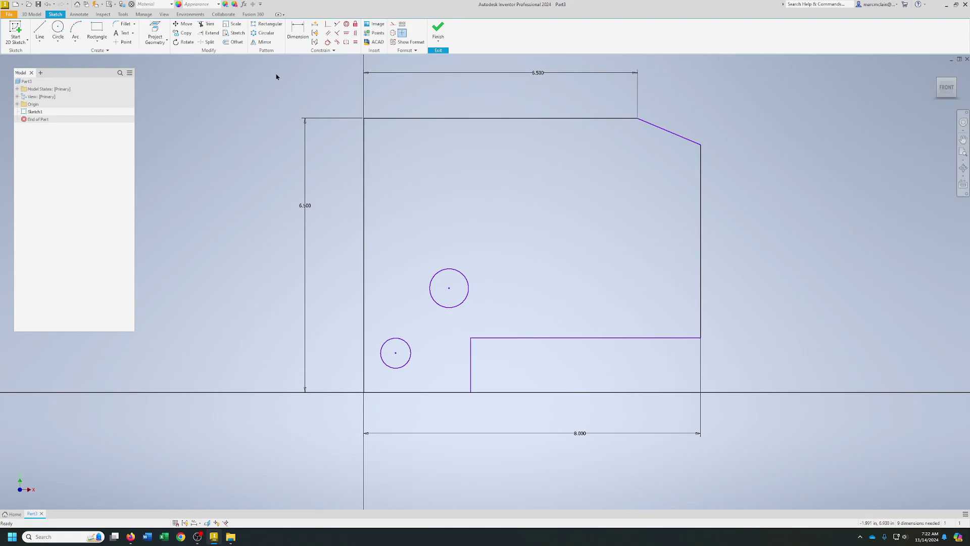
# - Dimension the vertical edge of the lower-right notch to 2.5 in
pyautogui.click(298, 30)
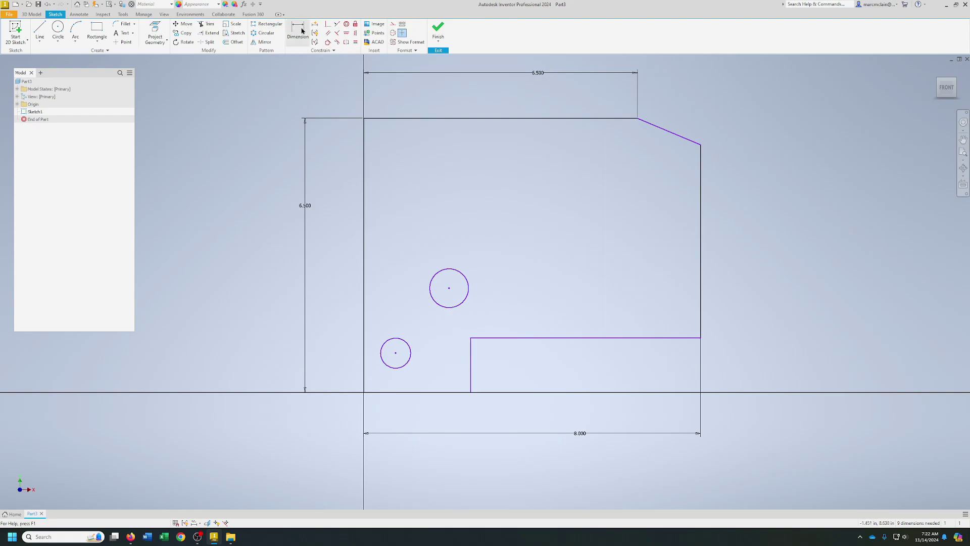
pyautogui.click(471, 372)
pyautogui.click(742, 374)
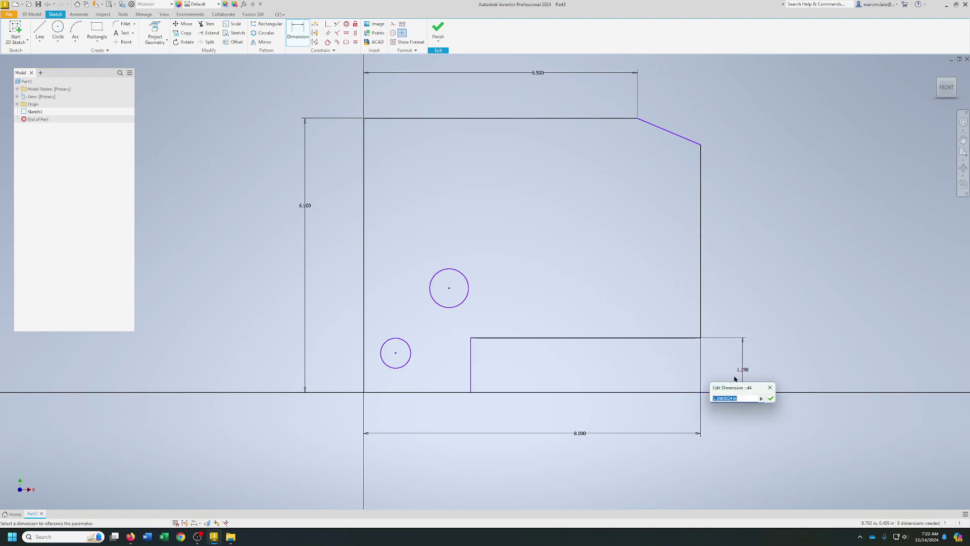
pyautogui.write('2.5')
pyautogui.press('Return')
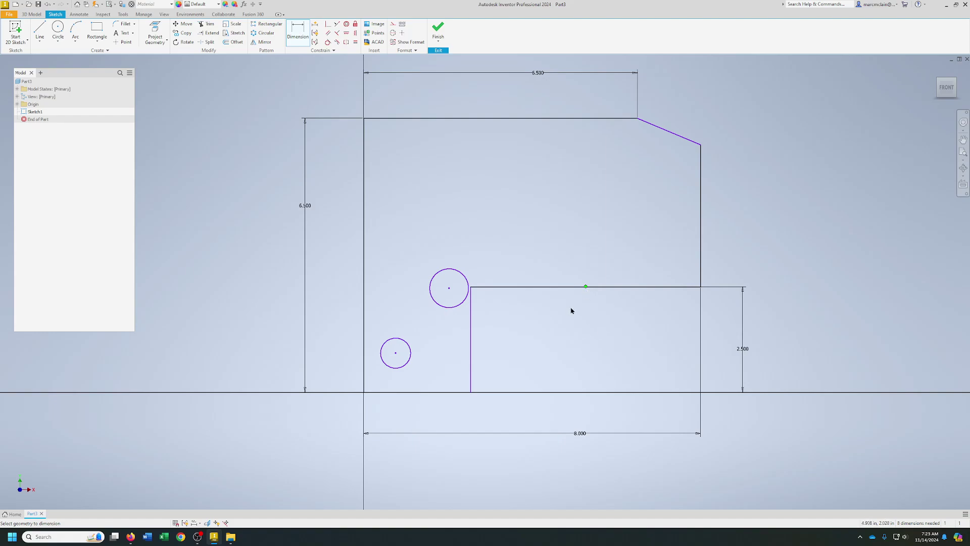
# - Dimension the horizontal edge of the lower-right notch to 2.5 in
pyautogui.click(608, 287)
pyautogui.click(300, 36)
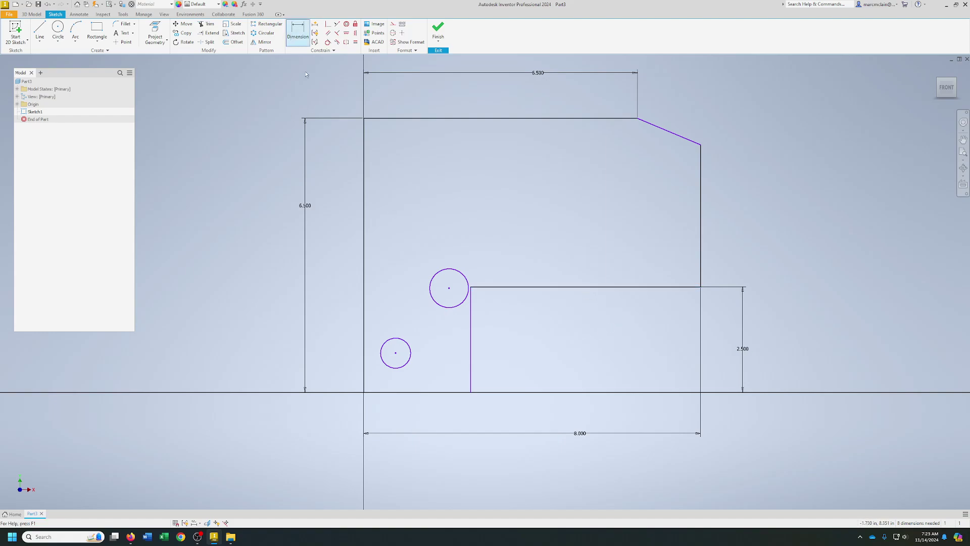
pyautogui.click(652, 288)
pyautogui.click(632, 415)
pyautogui.write('2.')
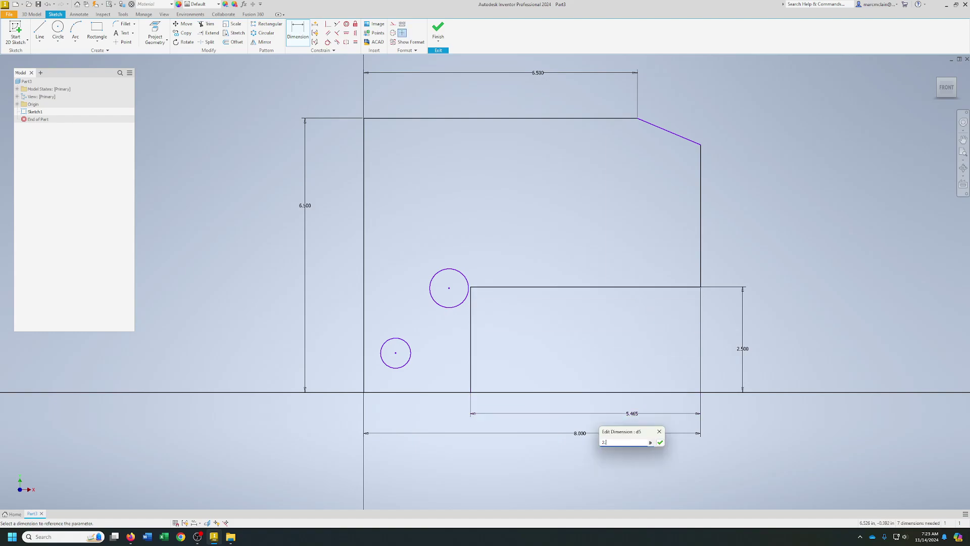
pyautogui.write('5')
pyautogui.press('Return')
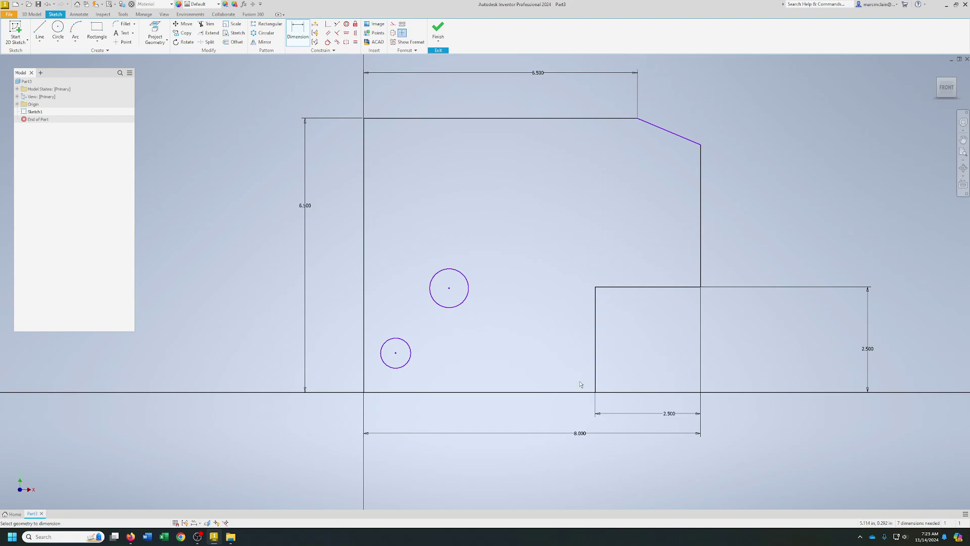
# - Dimension the height from the base to the lower end of the sloped corner to 5.5 in
pyautogui.click(702, 145)
pyautogui.click(890, 228)
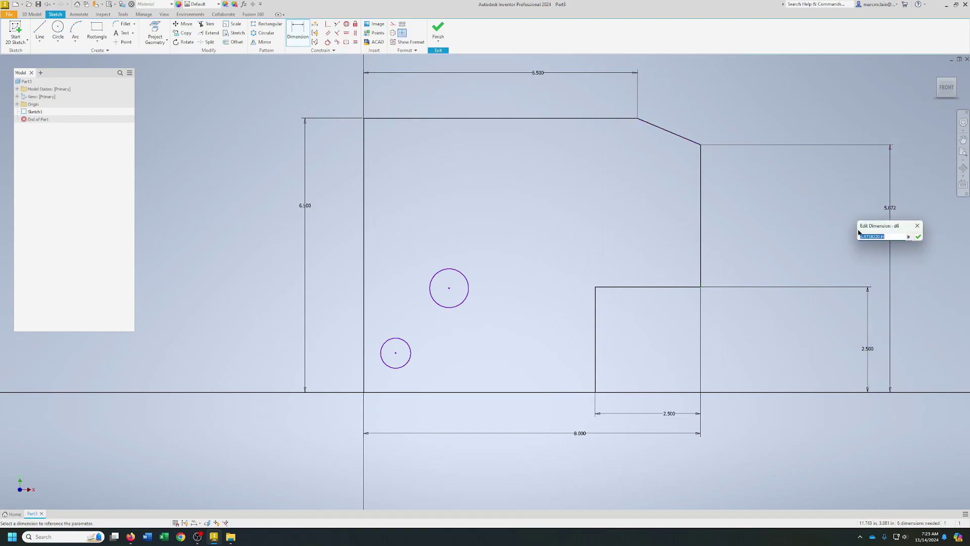
pyautogui.write('5.5')
pyautogui.press('Return')
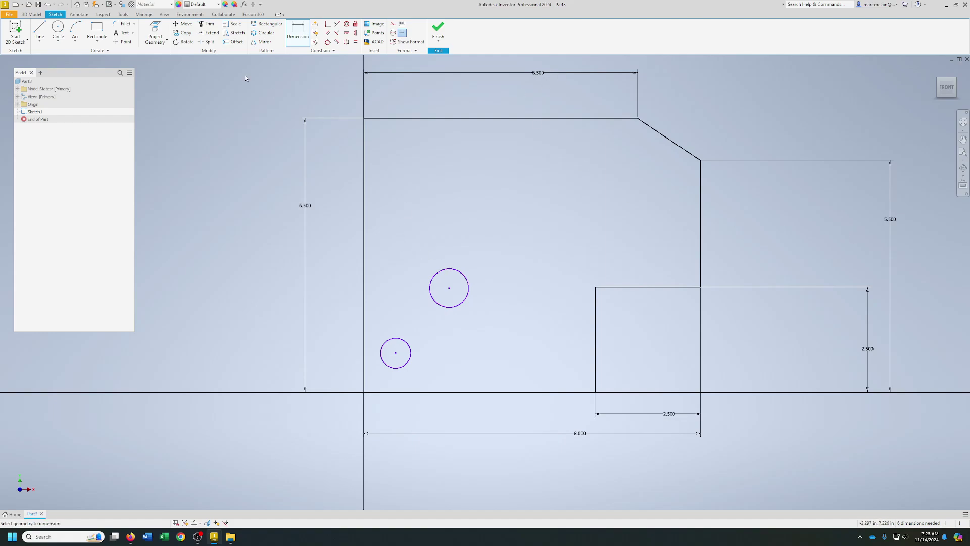
# - Dimension the larger circle's center 5 in from the profile's left vertical edge
pyautogui.click(294, 32)
pyautogui.click(364, 162)
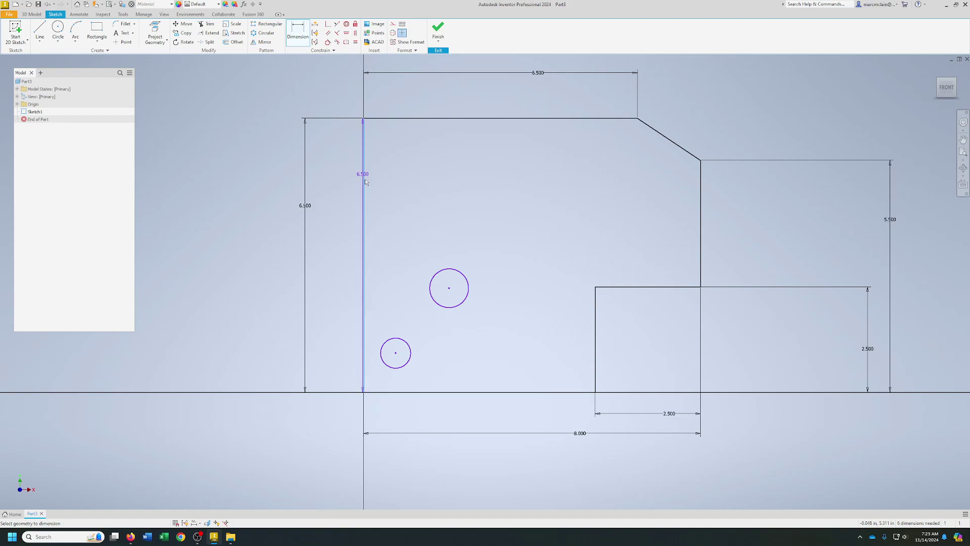
pyautogui.click(449, 289)
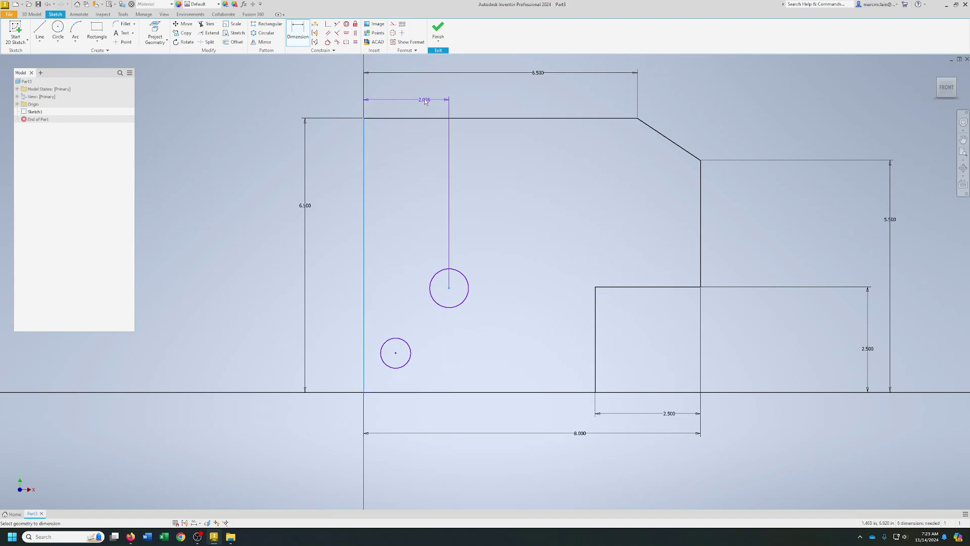
pyautogui.click(415, 99)
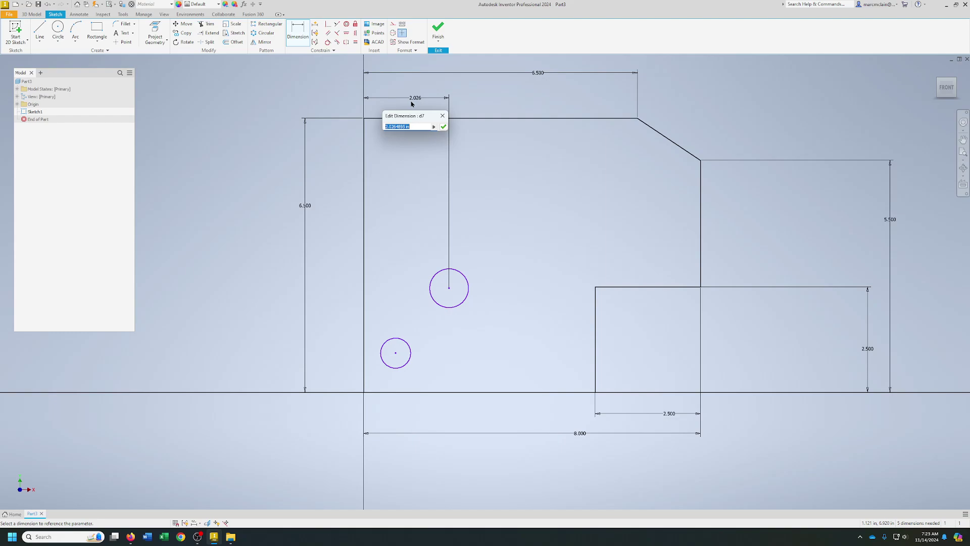
pyautogui.write('5')
pyautogui.press('Return')
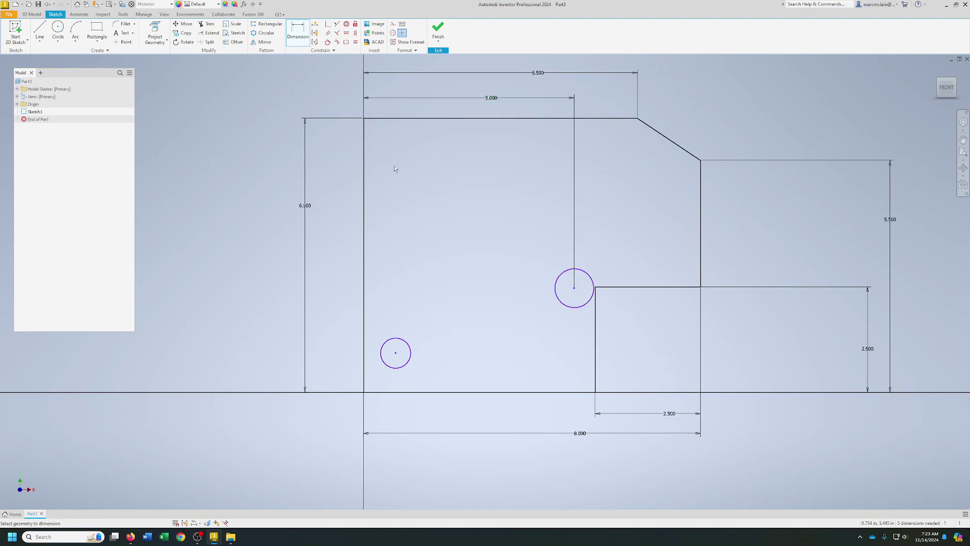
# - Dimension the center of the circle beside the notch 1.5 in below the profile's top edge
pyautogui.click(401, 120)
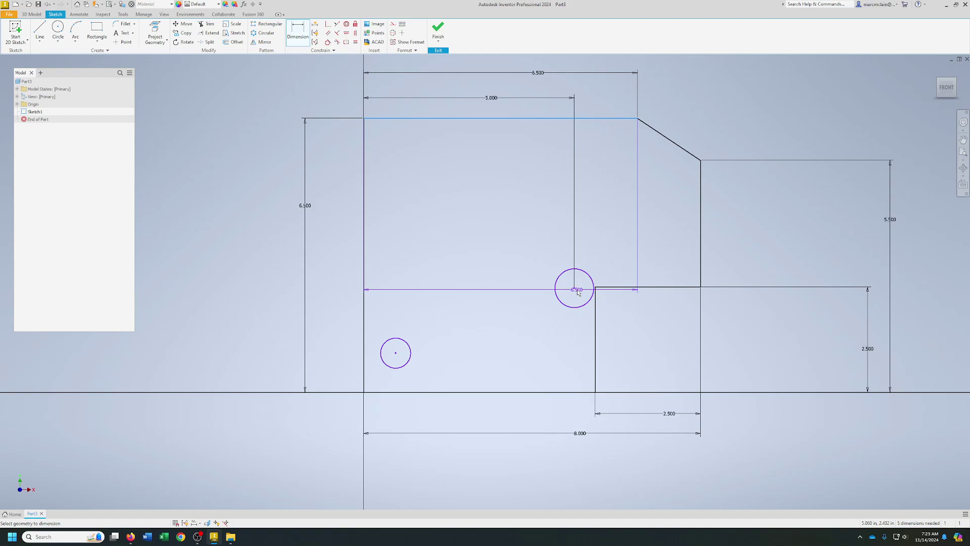
pyautogui.click(574, 289)
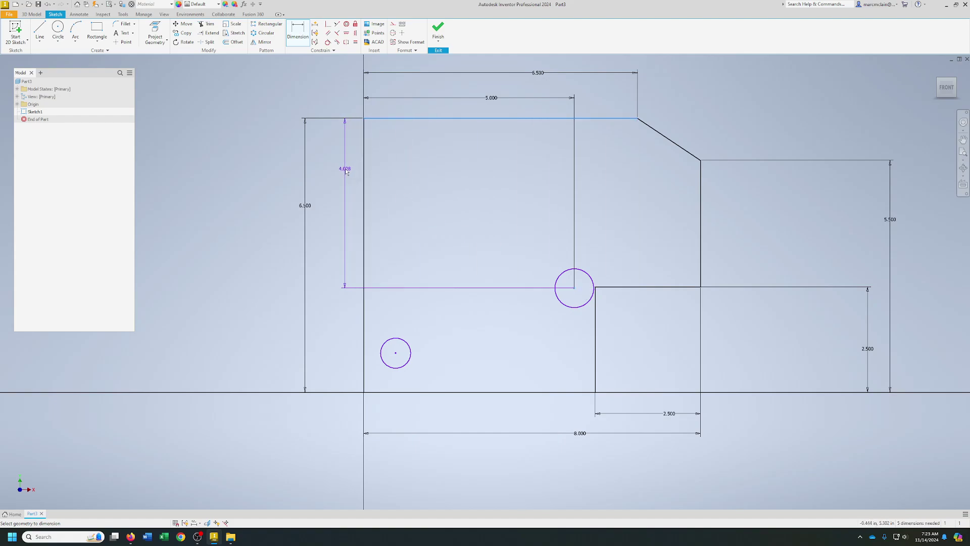
pyautogui.click(347, 173)
pyautogui.write('1.5')
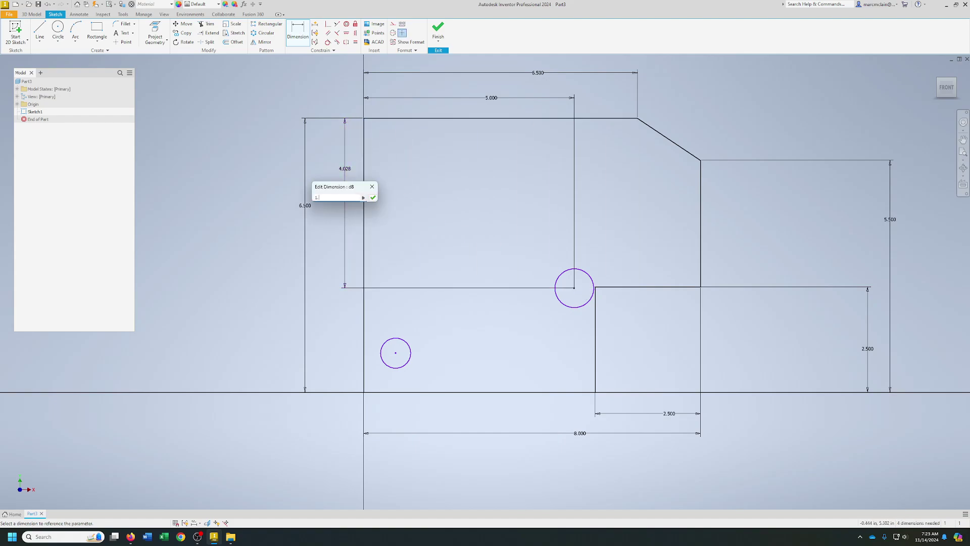
pyautogui.press('Return')
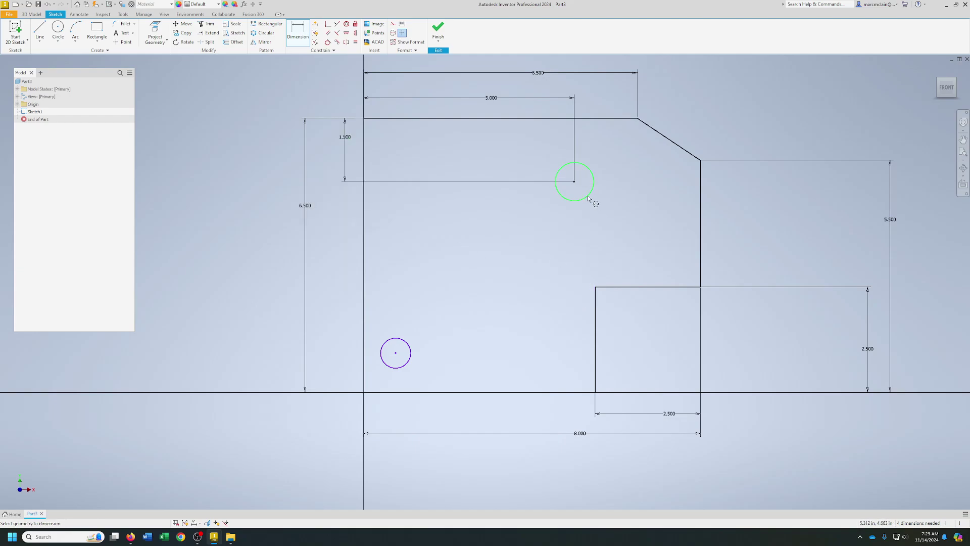
# - Dimension the upper circle's diameter to 1.5 in
pyautogui.click(588, 194)
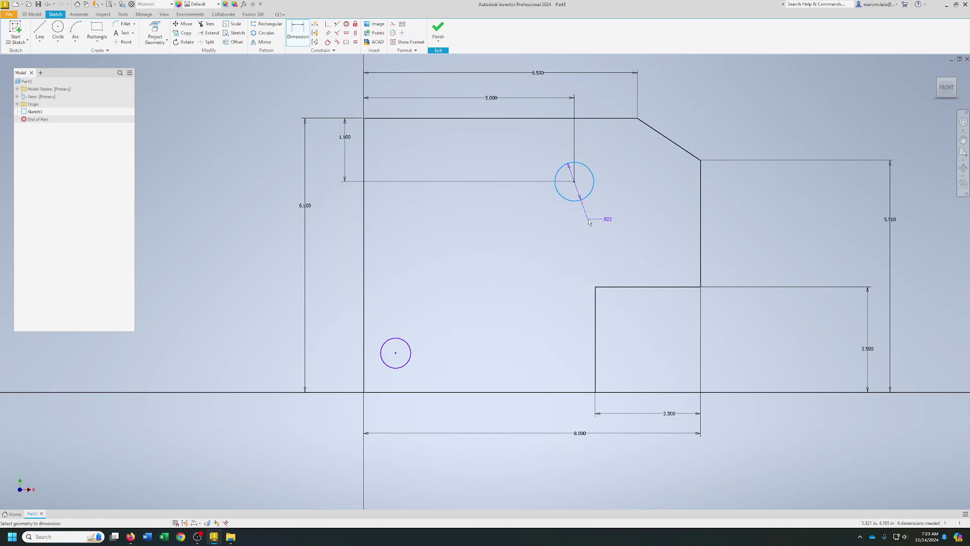
pyautogui.click(588, 222)
pyautogui.write('1')
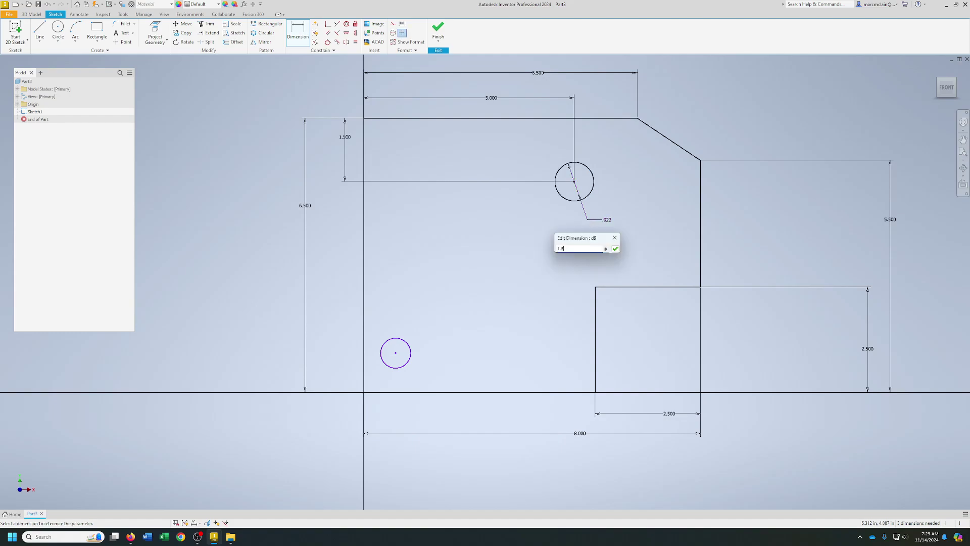
pyautogui.write('.5')
pyautogui.press('Return')
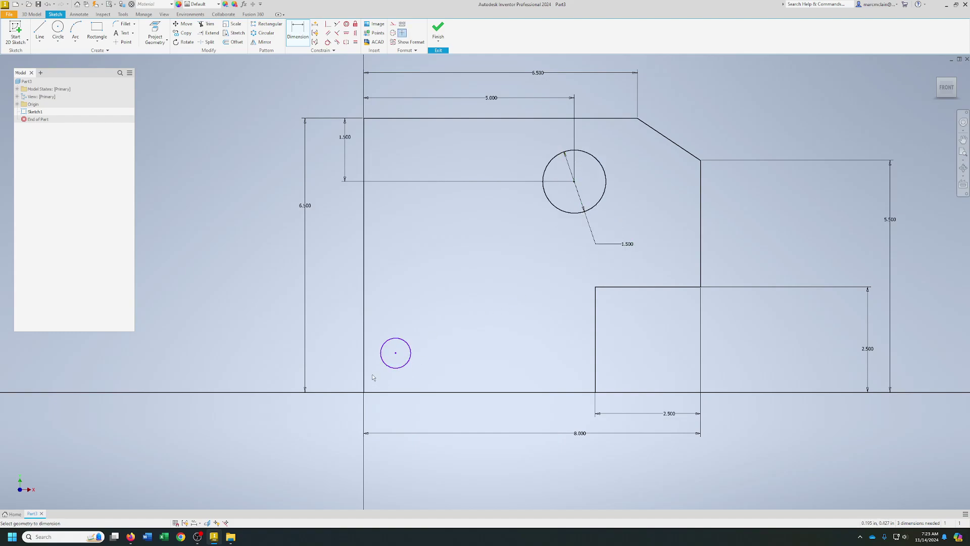
# - Dimension the lower-left circle's center 3 in above the profile's bottom edge
pyautogui.click(382, 394)
pyautogui.click(396, 354)
pyautogui.click(343, 373)
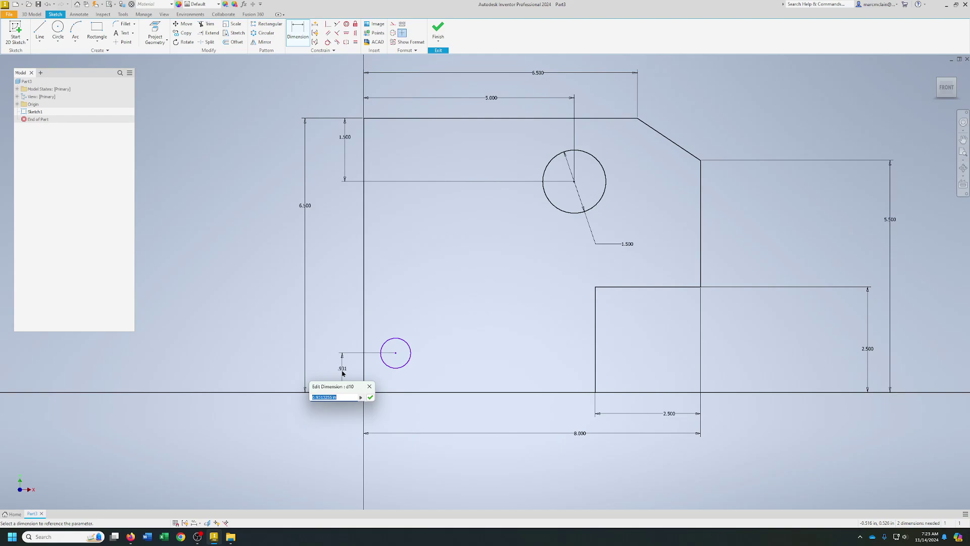
pyautogui.write('3')
pyautogui.press('Return')
# - Dimension the lower circle's center 2.5 in from the profile's left vertical edge
pyautogui.click(364, 356)
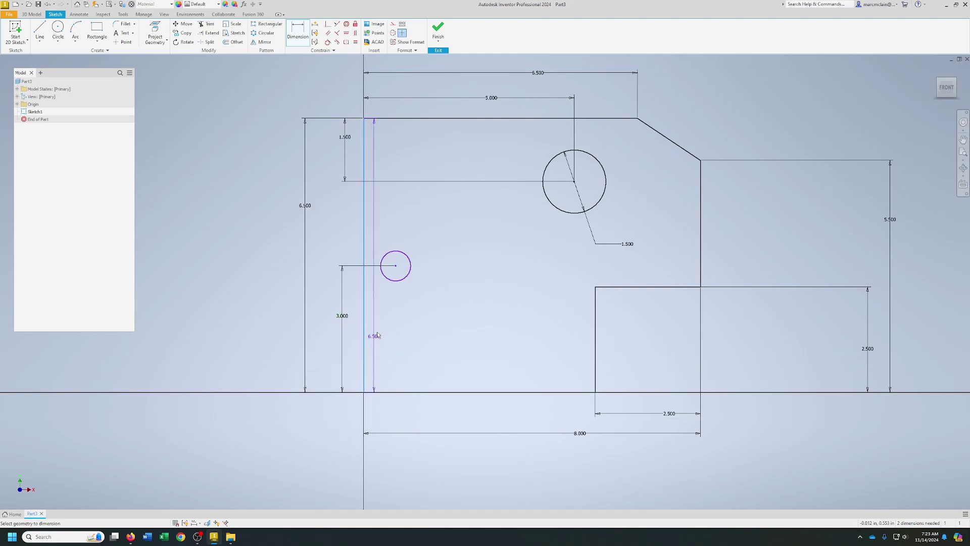
pyautogui.click(396, 265)
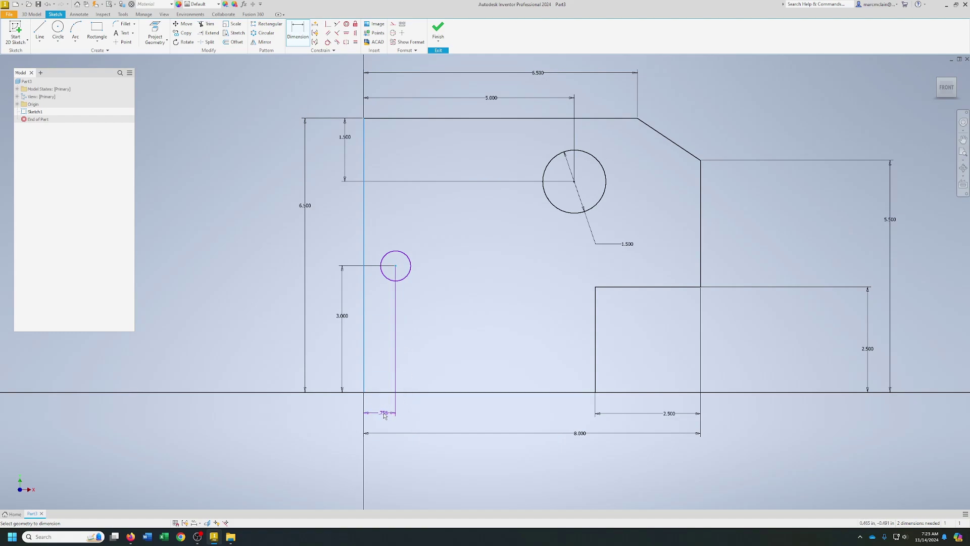
pyautogui.click(384, 415)
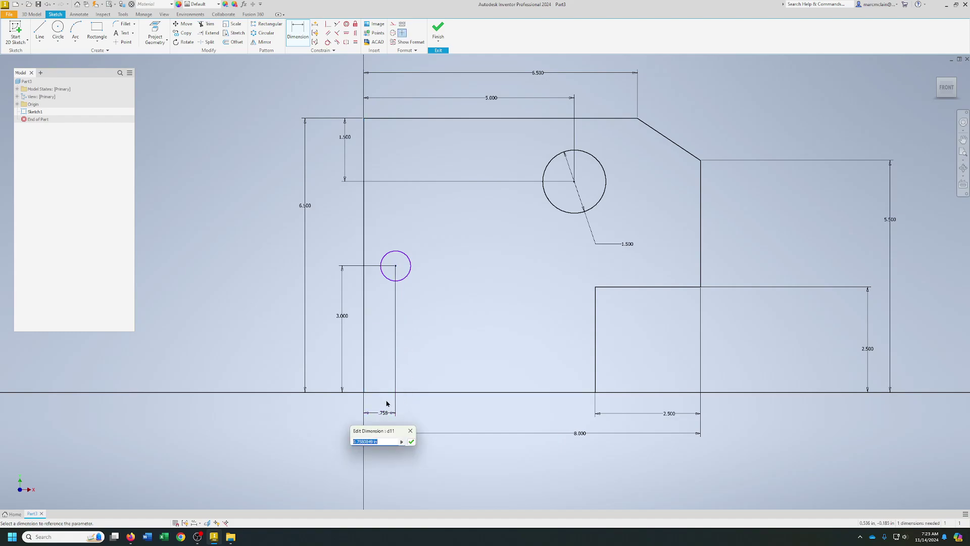
pyautogui.write('2.5')
pyautogui.press('Return')
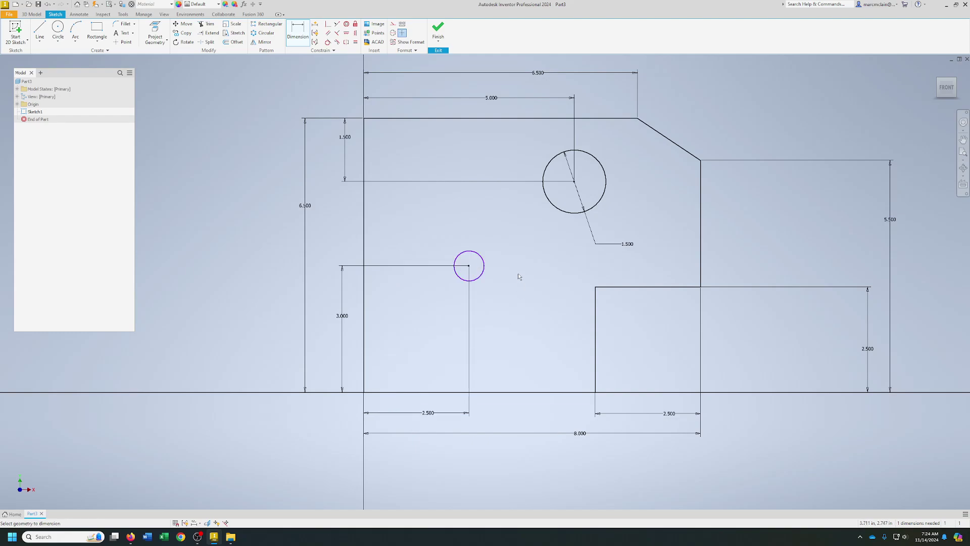
# - Add a diameter dimension of 2.5 in to the lower circle
pyautogui.click(482, 275)
pyautogui.rightClick(502, 293)
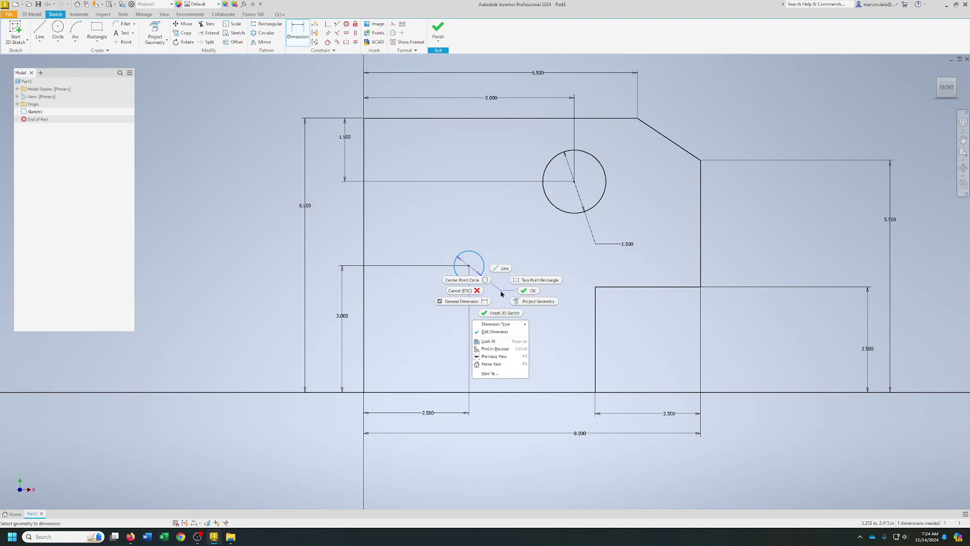
pyautogui.moveTo(505, 324)
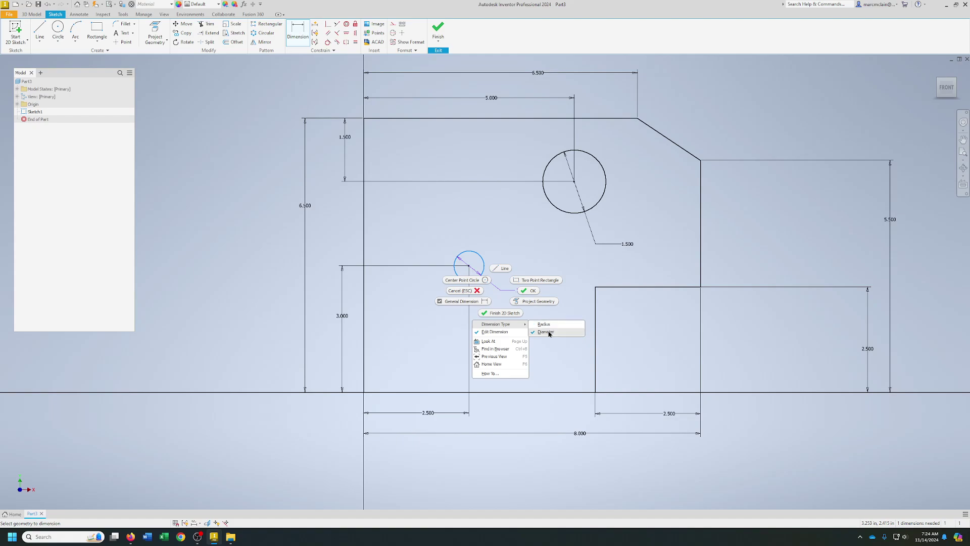
pyautogui.click(549, 325)
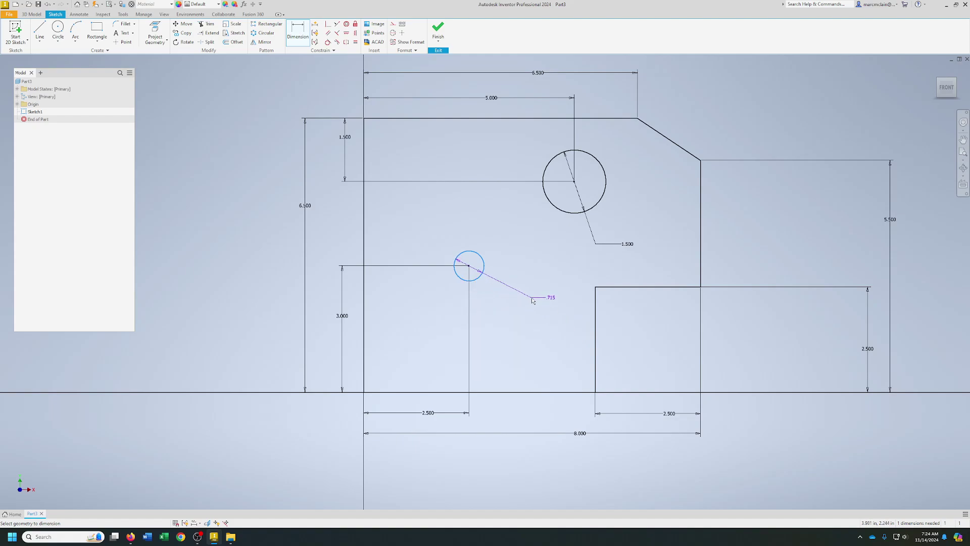
pyautogui.write('2')
pyautogui.click(533, 301)
pyautogui.write('2.')
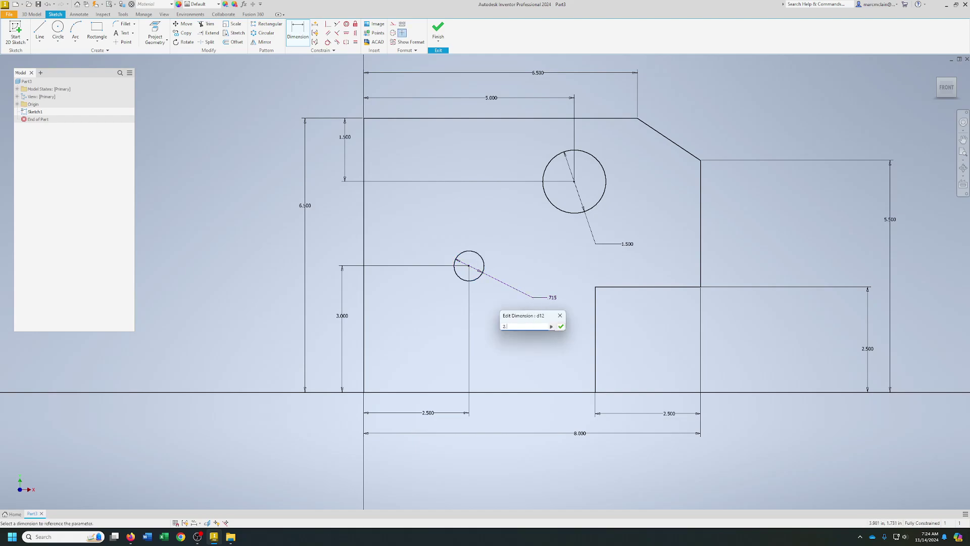
pyautogui.write('5')
pyautogui.press('Return')
# - Finish the fully dimensioned plate sketch and show it in the isometric home view
pyautogui.scroll(-2, 549, 263)
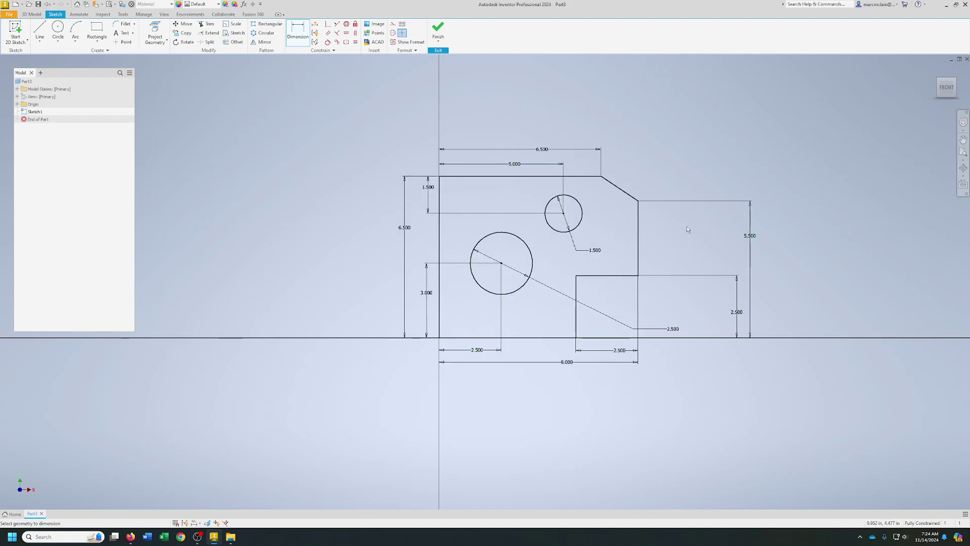
pyautogui.click(963, 139)
pyautogui.moveTo(796, 172)
pyautogui.mouseDown()
pyautogui.moveTo(667, 197)
pyautogui.moveTo(708, 211)
pyautogui.mouseUp()
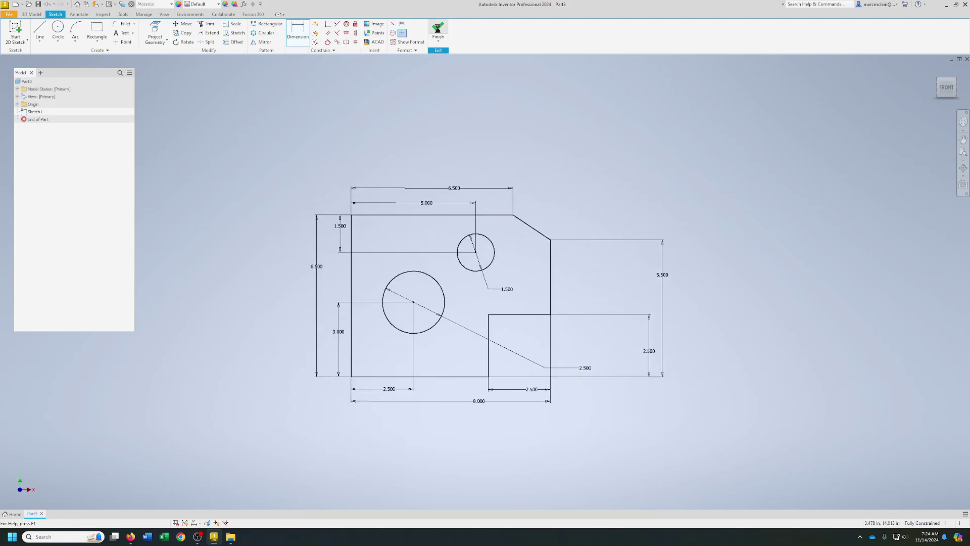
pyautogui.click(437, 29)
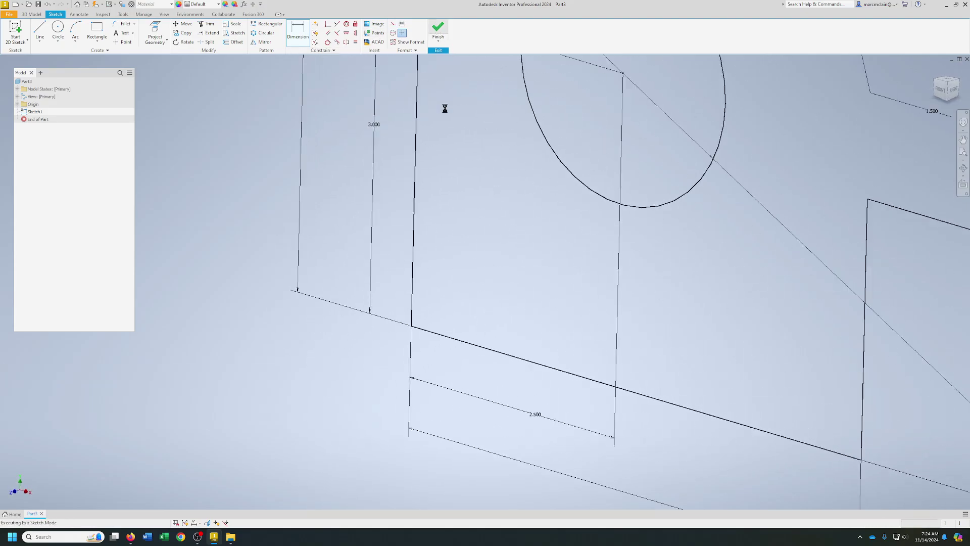
pyautogui.click(934, 71)
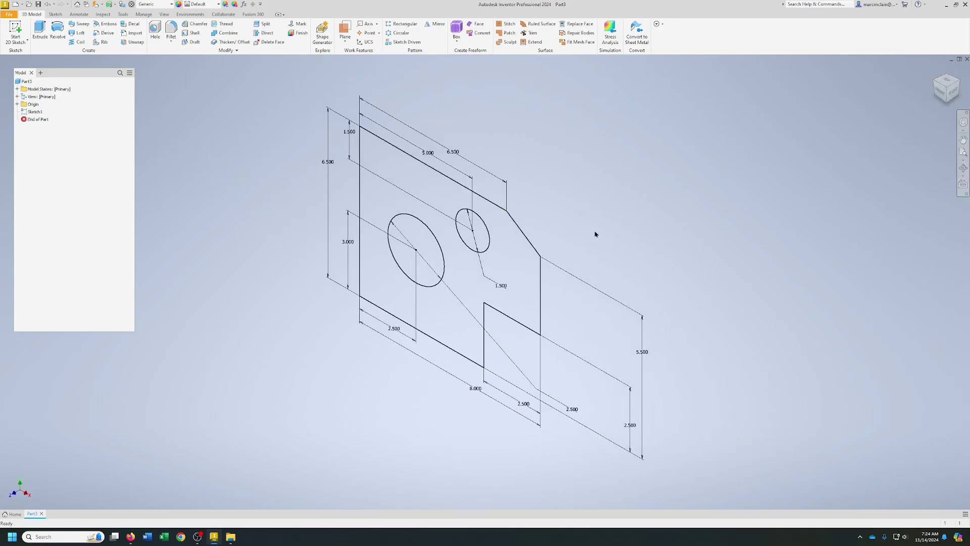
# - Extrude the plate profile 0.125 in, leaving both circles as open holes
pyautogui.click(40, 30)
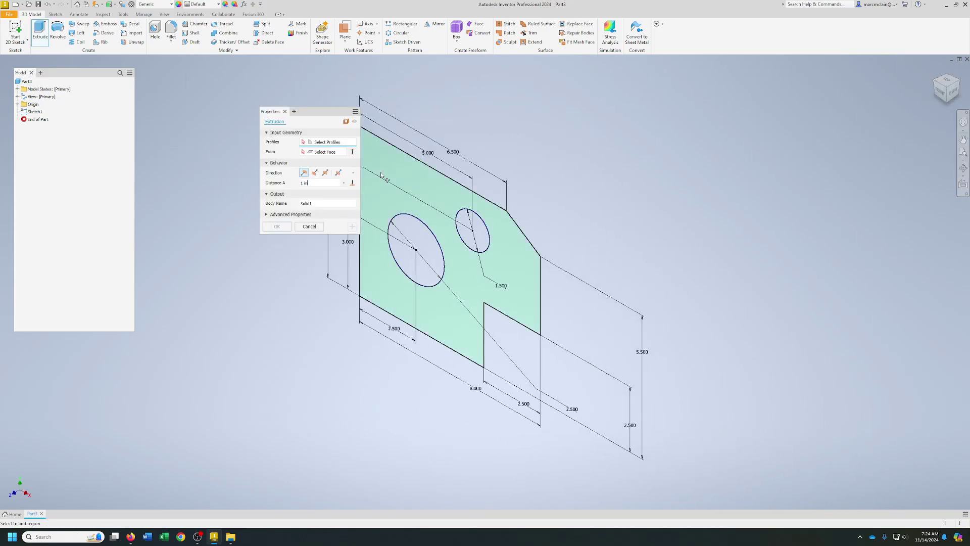
pyautogui.moveTo(318, 183); pyautogui.dragTo(288, 183)
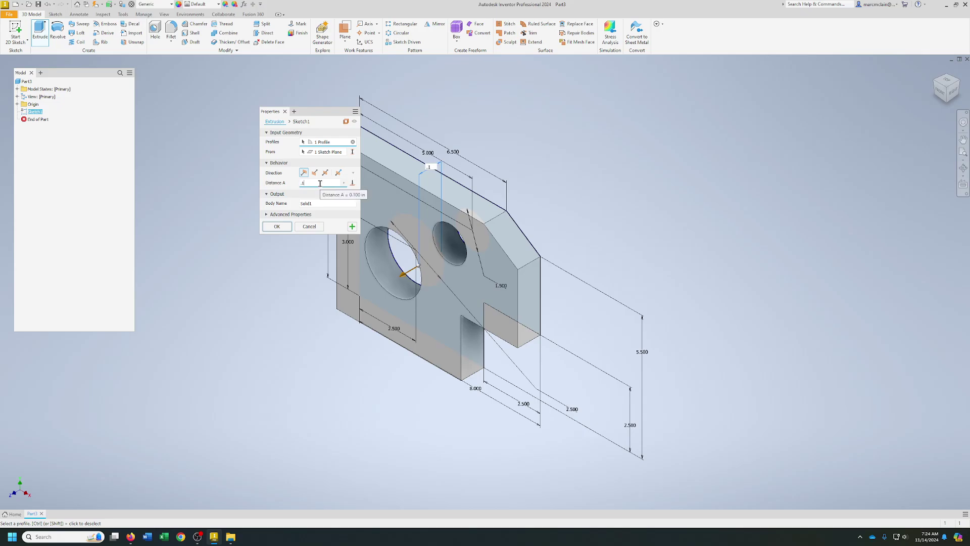
pyautogui.write('.125')
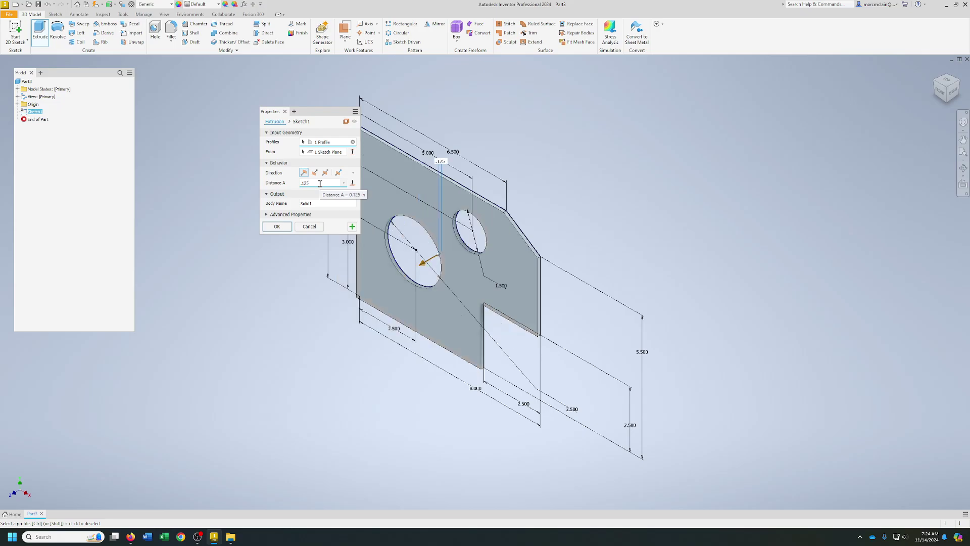
pyautogui.click(277, 226)
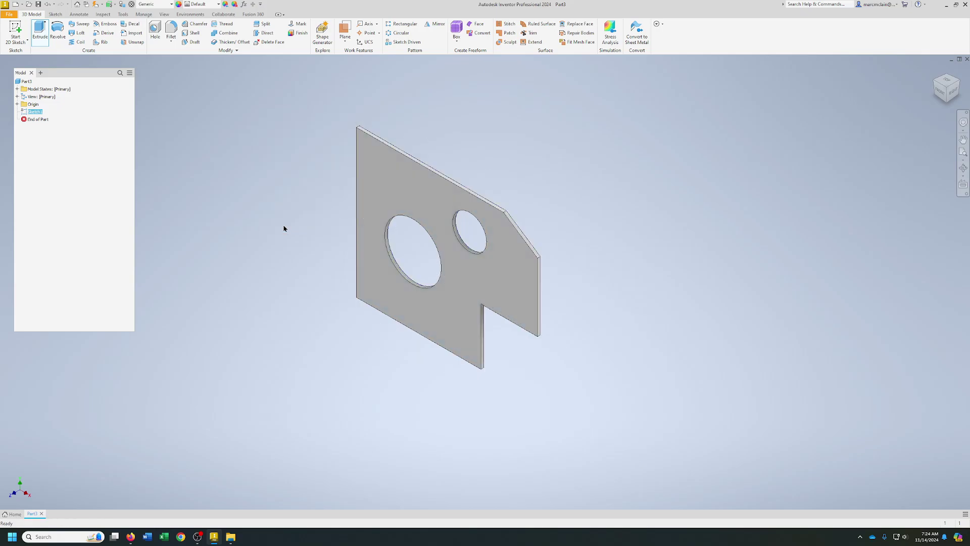
# - Save the finished plate as an Inventor part file named Cad 2 in the Survey Files folder
pyautogui.moveTo(514, 284); pyautogui.dragTo(518, 291, button='middle')
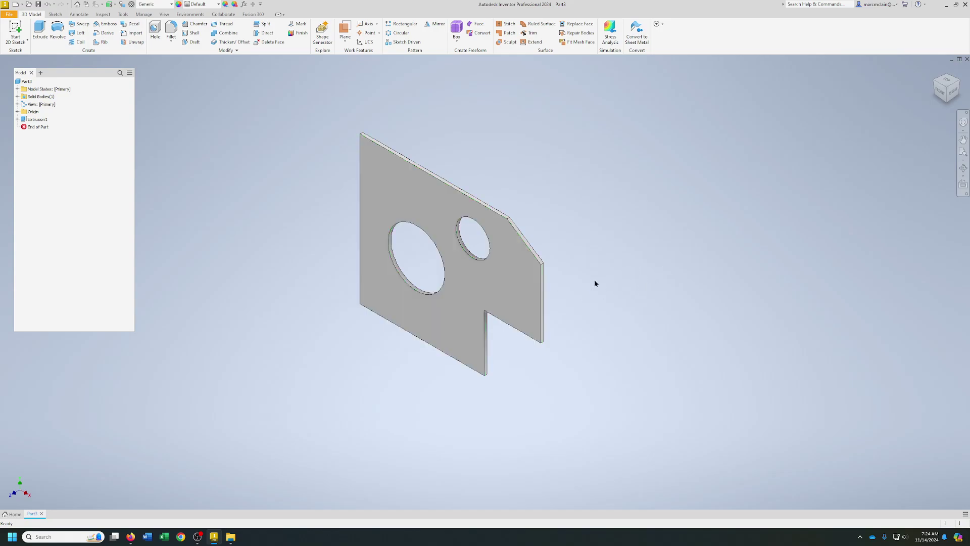
pyautogui.click(38, 4)
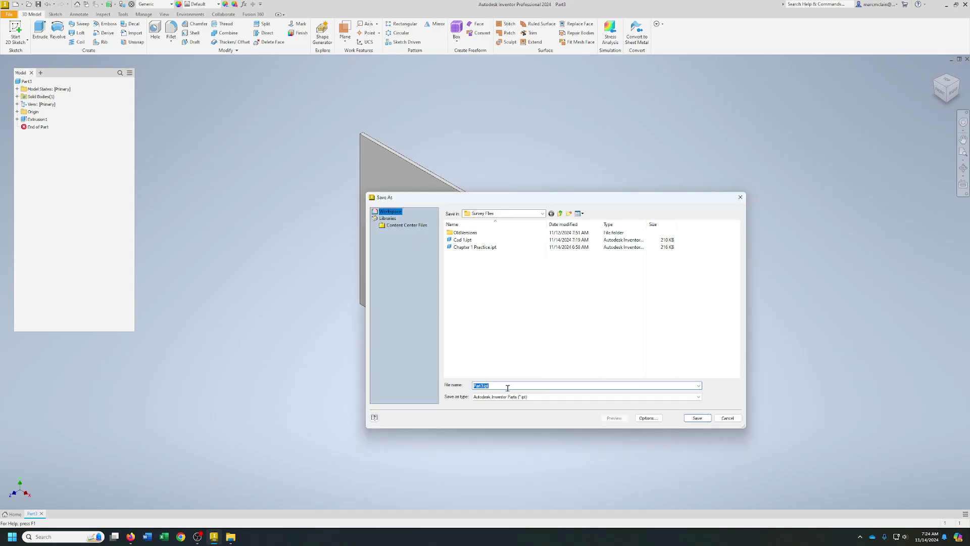
pyautogui.write('Cad')
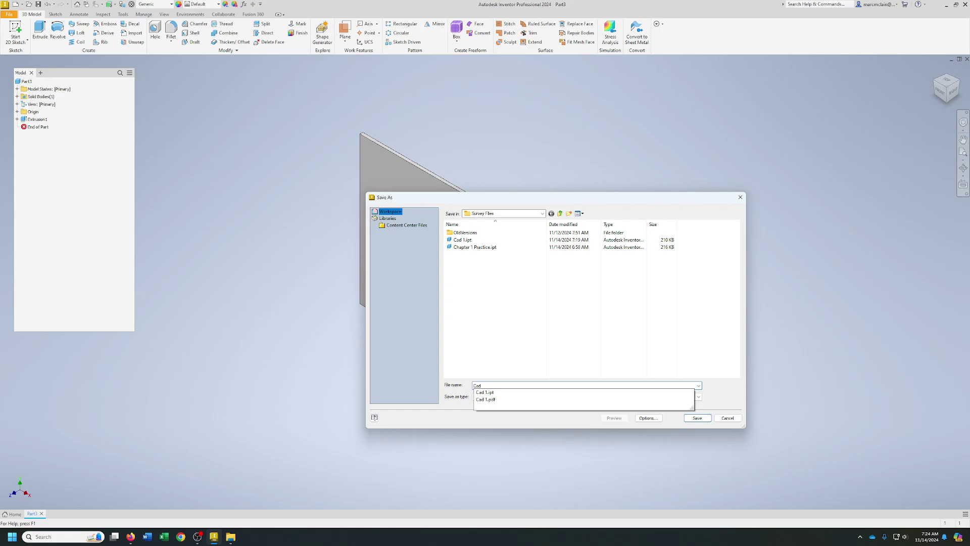
pyautogui.write(' 2')
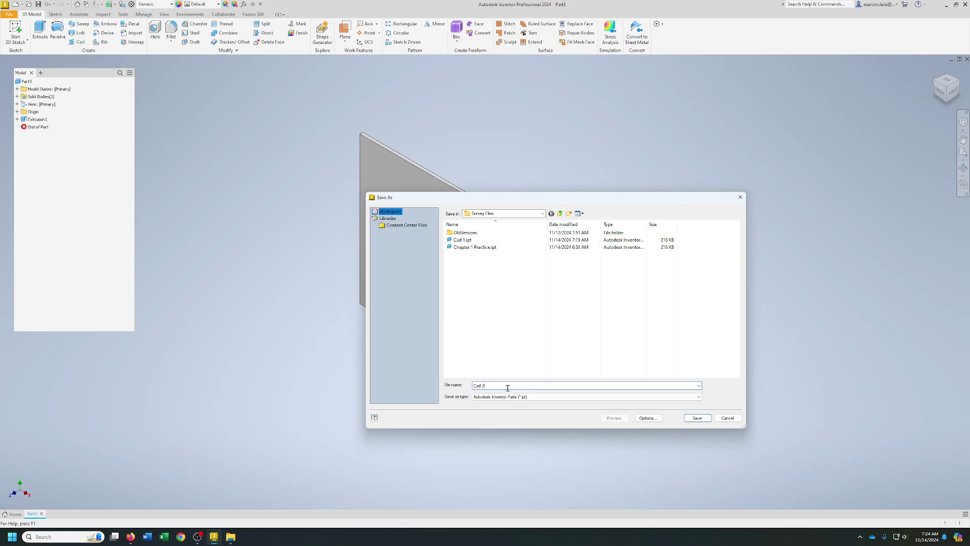
pyautogui.click(698, 419)
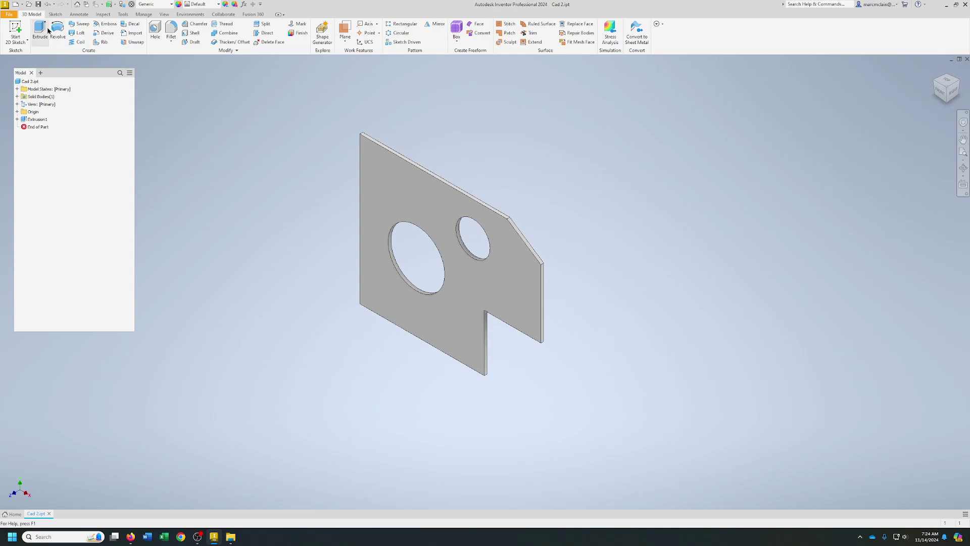
# - Export the plate in PDF format as Cad 2.pdf to the Survey Files folder
pyautogui.click(9, 14)
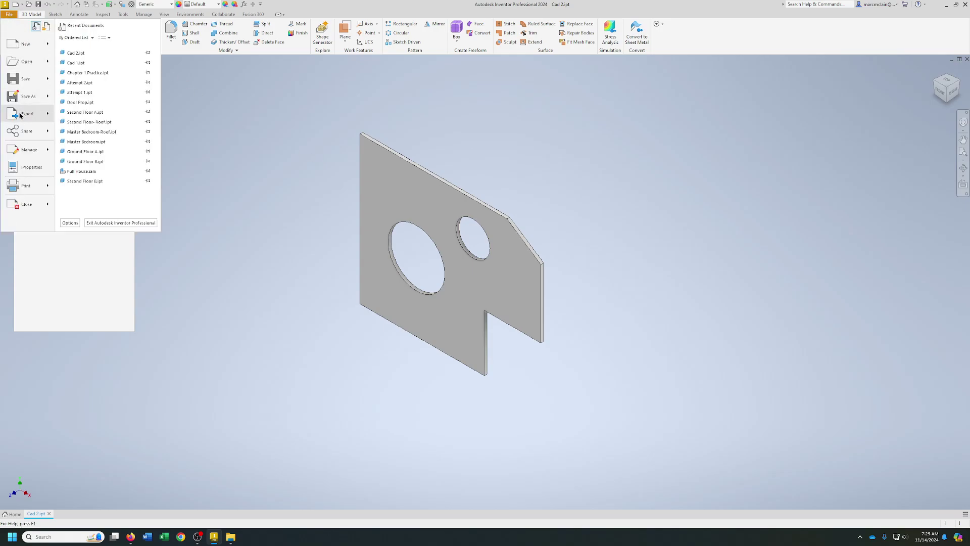
pyautogui.moveTo(20, 115)
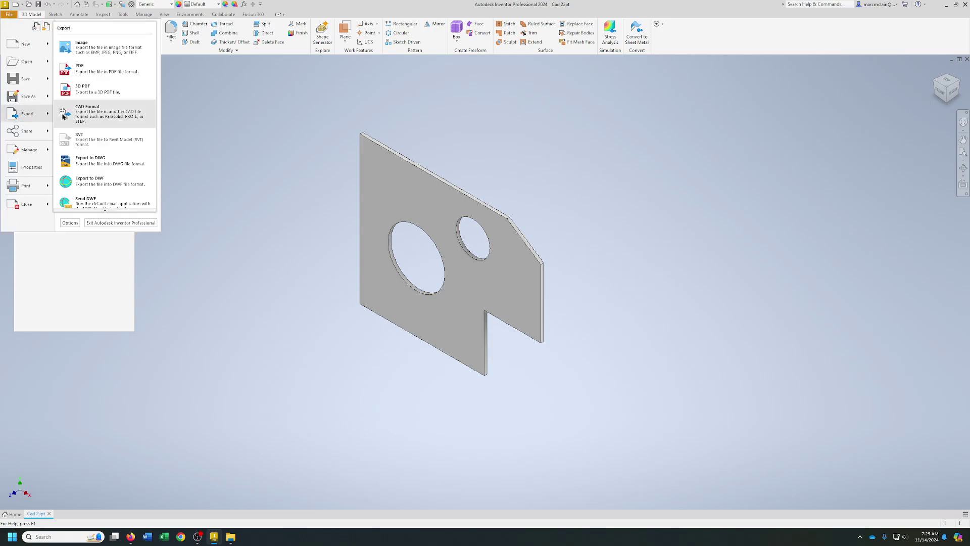
pyautogui.click(77, 70)
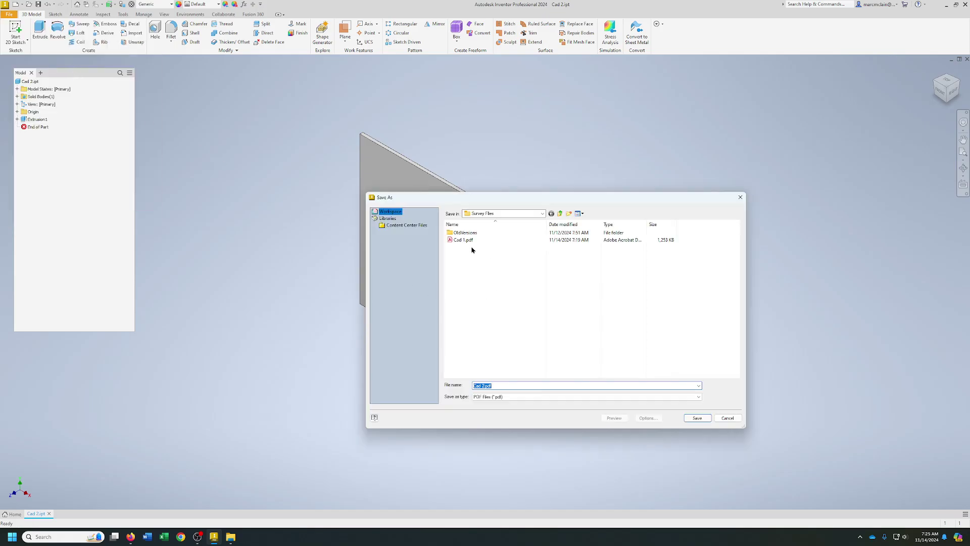
pyautogui.click(696, 419)
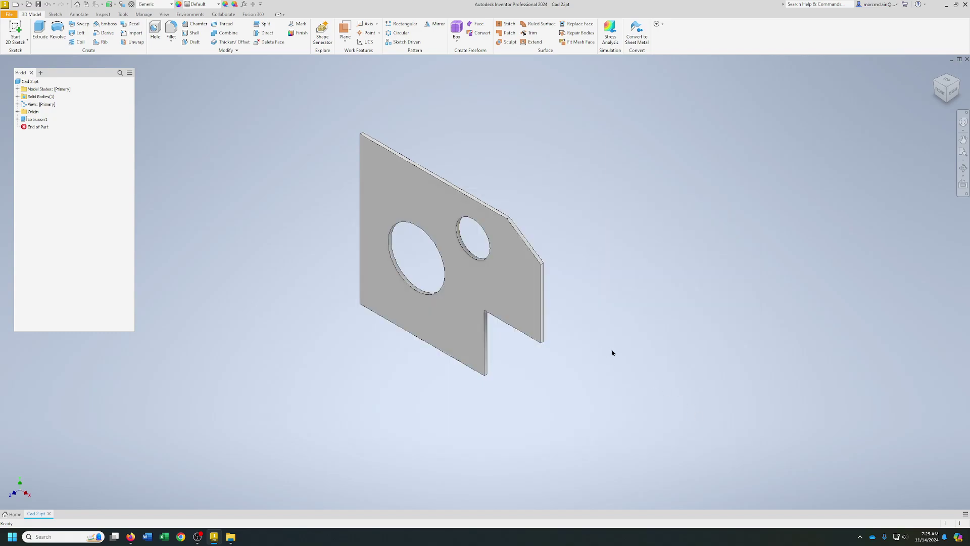